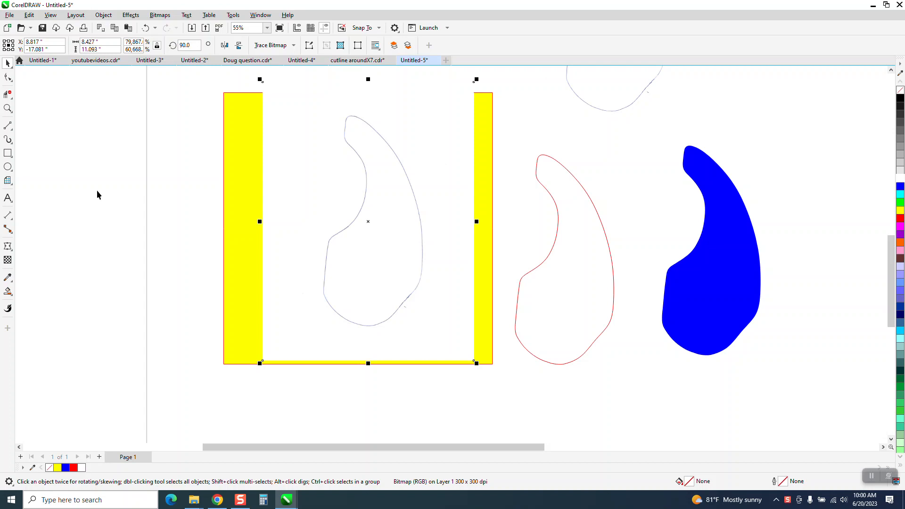
Import Guitar.pdf with text kept as text and place it beside the yellow rectangle
right_click(97, 194)
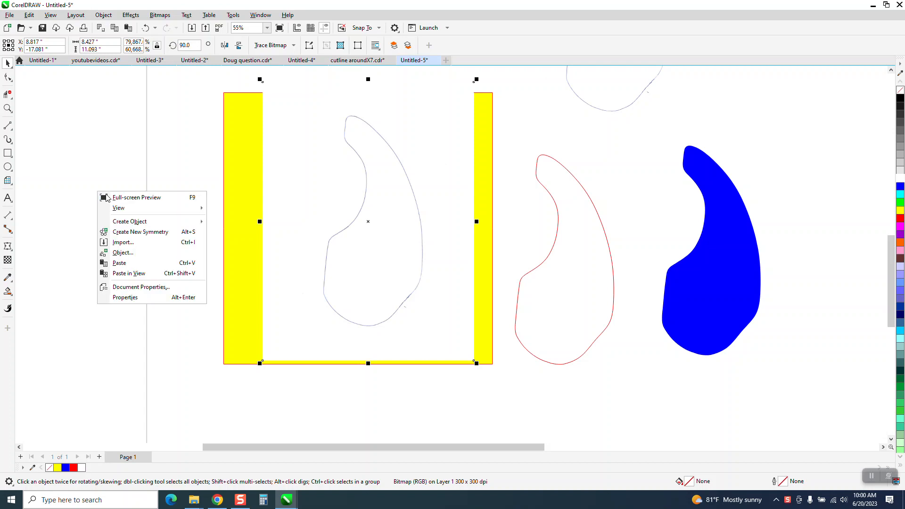
click(122, 245)
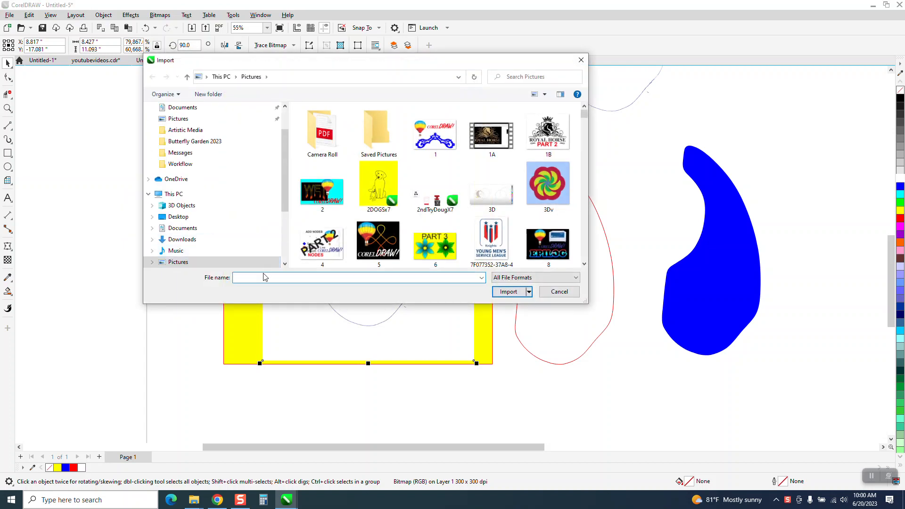
text(gu)
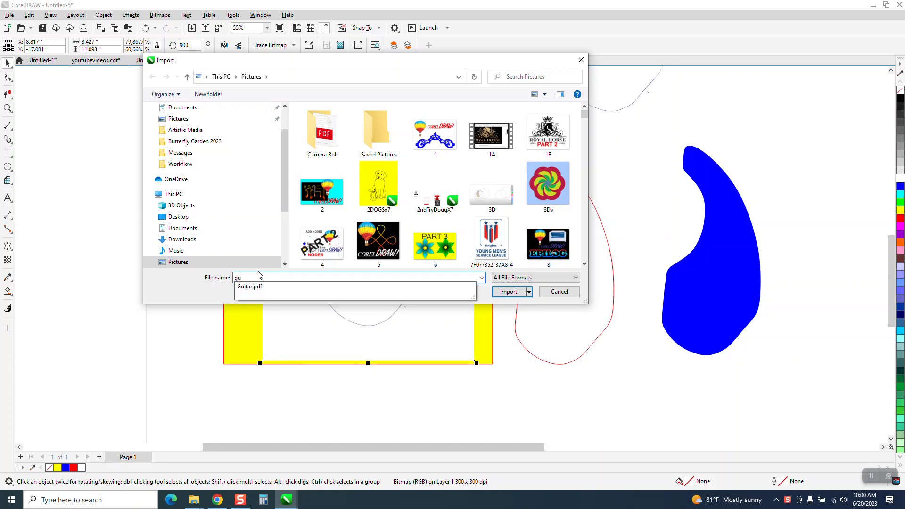
click(257, 287)
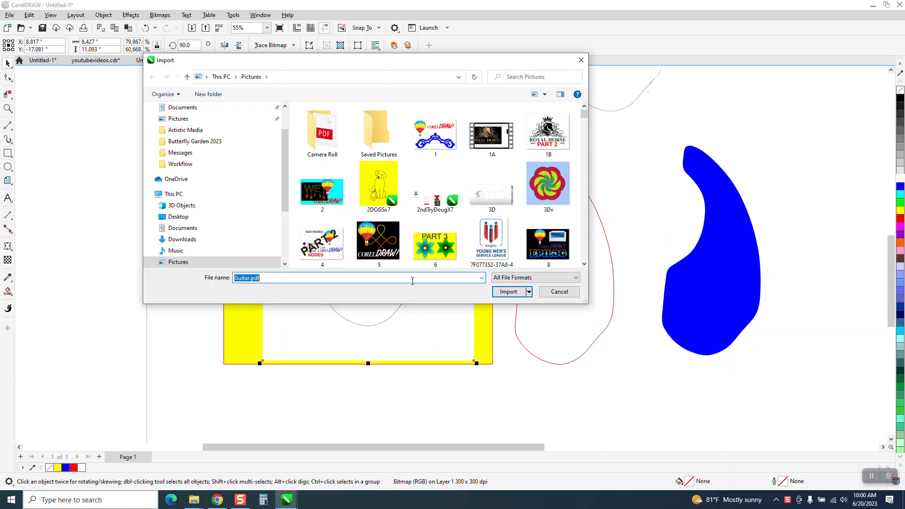
click(507, 291)
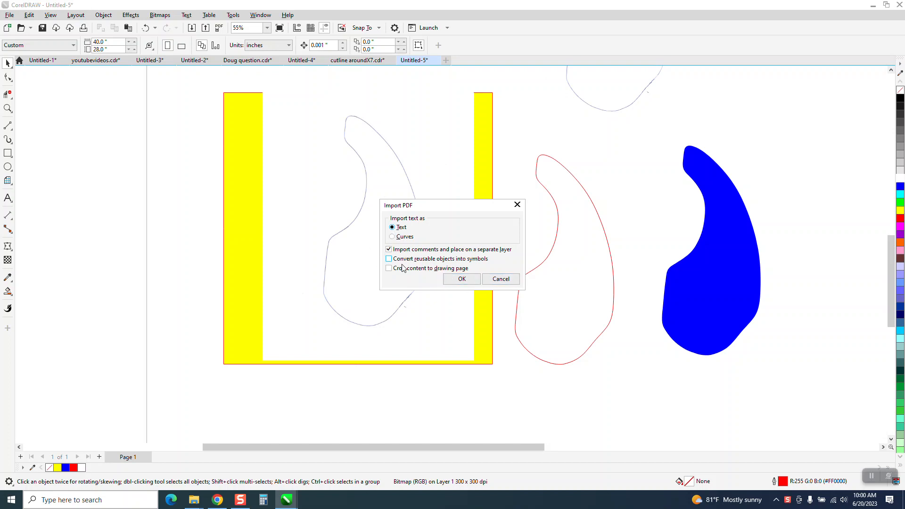
click(457, 277)
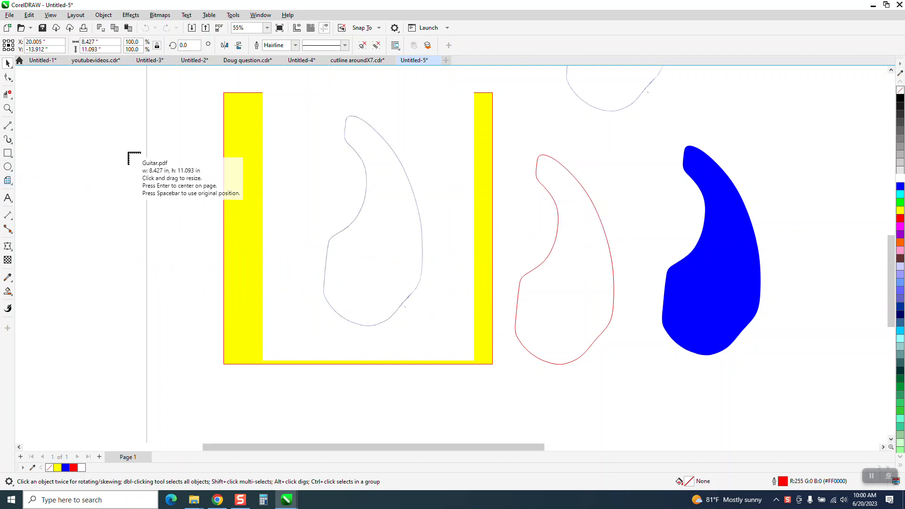
click(65, 123)
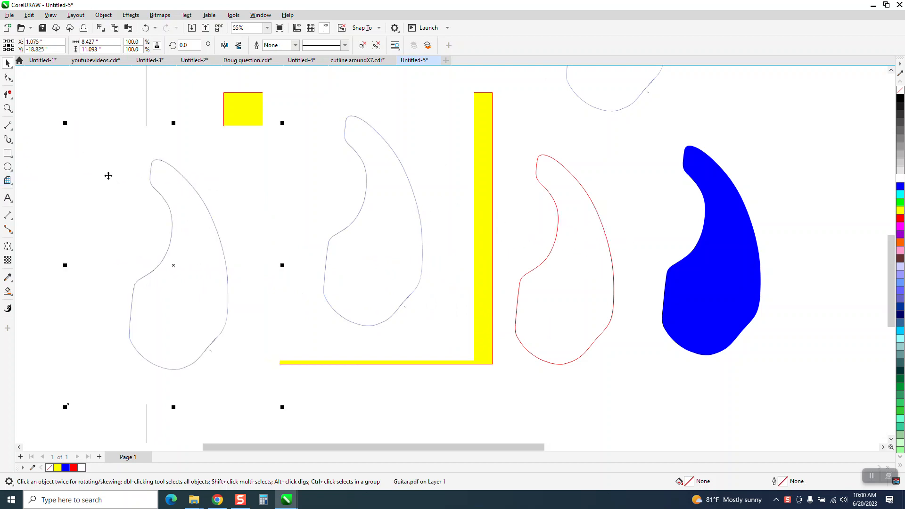
Delete the old guitar bitmap over the yellow rectangle and move the newly imported drawing into its place
click(336, 194)
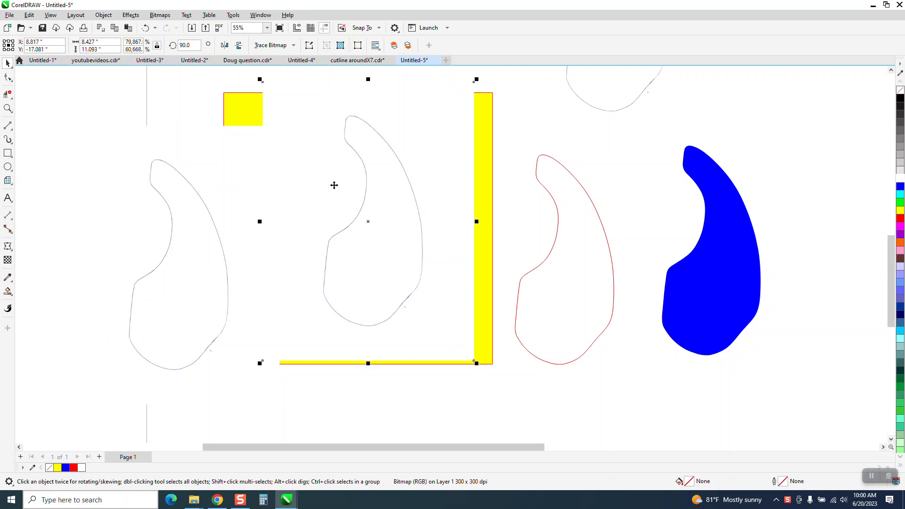
key(Delete)
drag(213, 245, 386, 211)
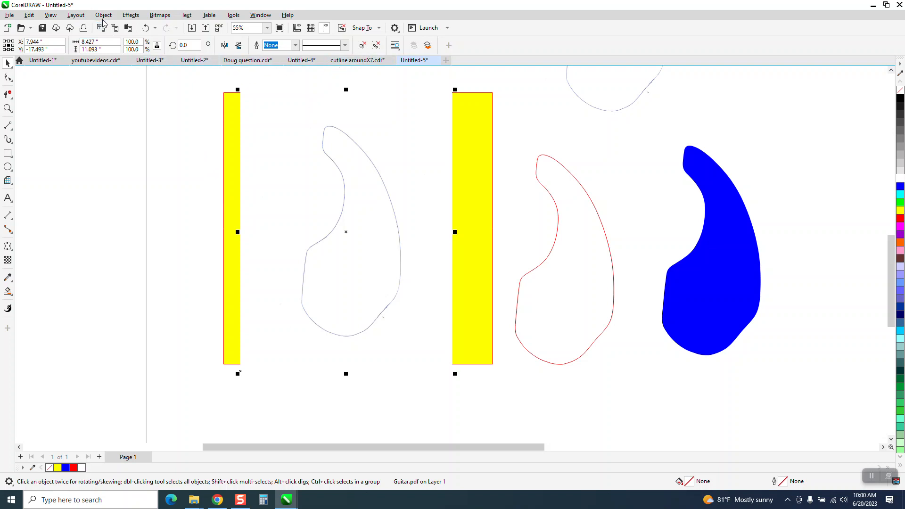
Convert the imported drawing to curves and outline-trace the resulting bitmap as Clipart with Detail at 100
click(103, 14)
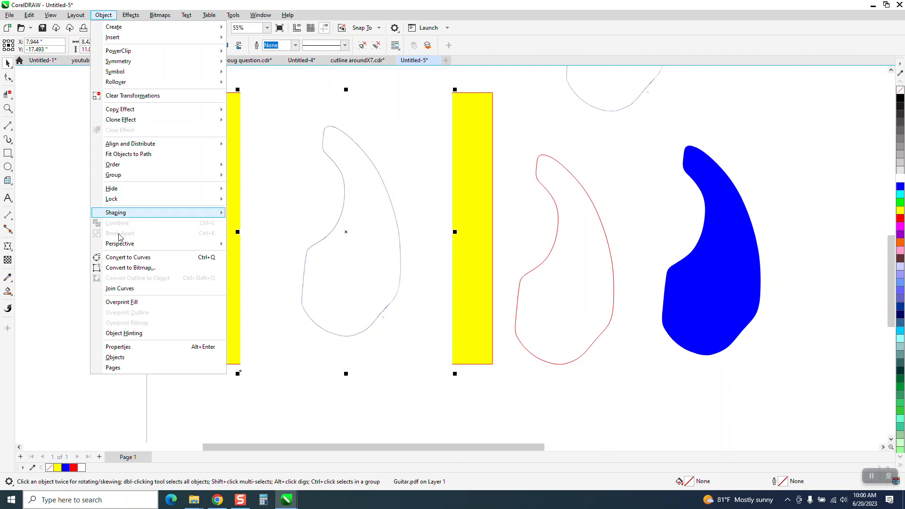
click(123, 257)
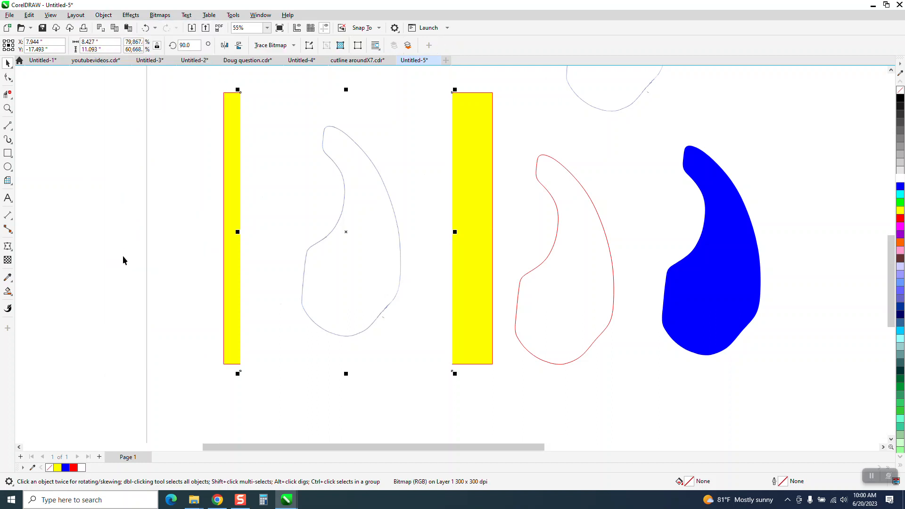
click(294, 46)
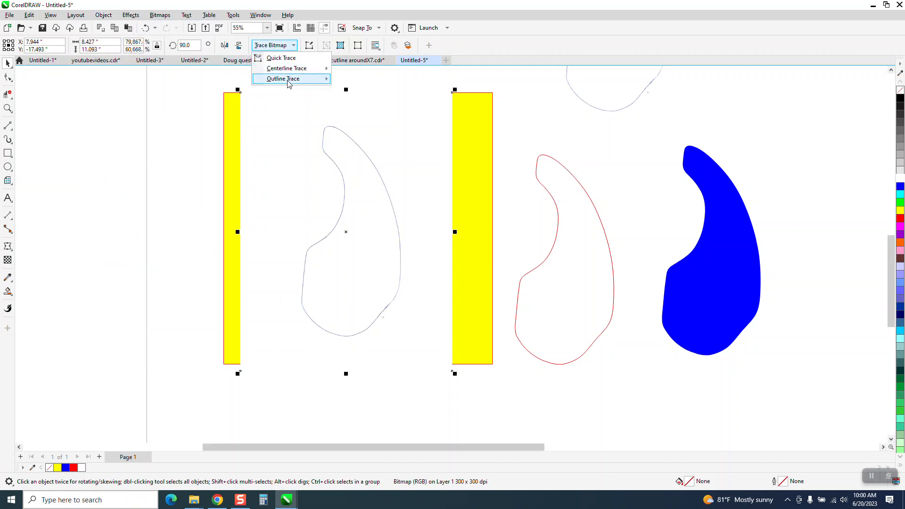
mouse_move(289, 80)
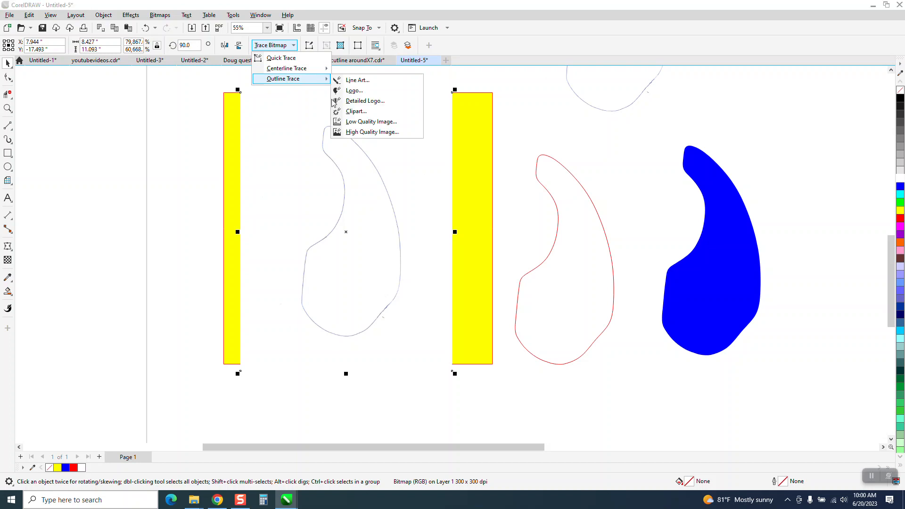
click(351, 113)
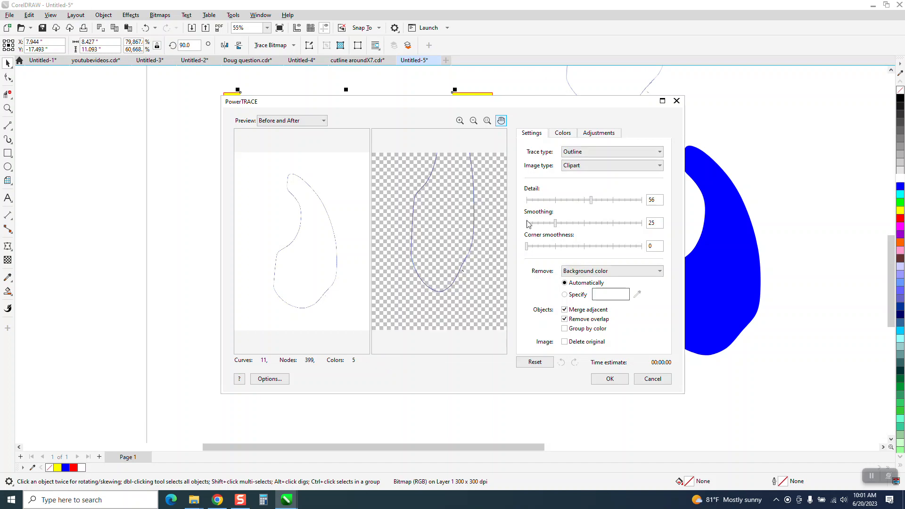
drag(593, 203, 646, 202)
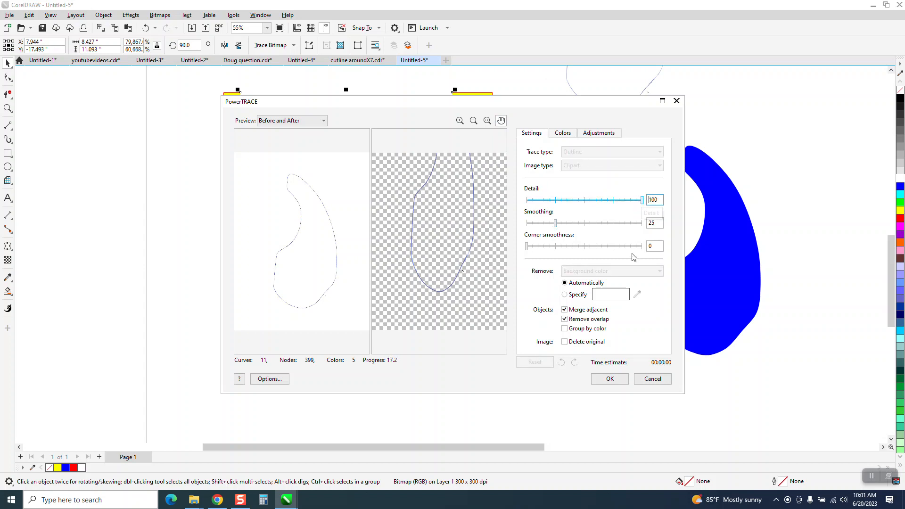
click(612, 379)
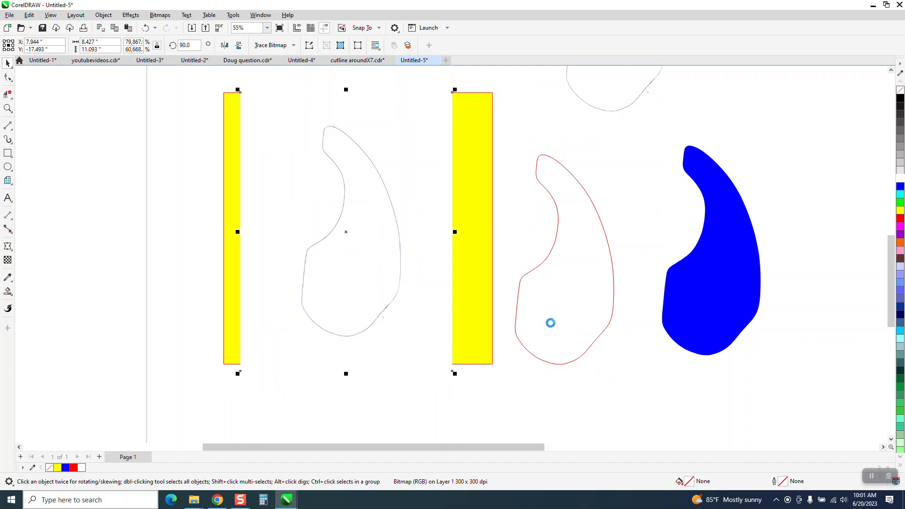
Move the yellow rectangle to the left behind the trace and the original bitmap to the right of the blue shape
scroll(415, 228, down, 1)
drag(386, 232, 228, 217)
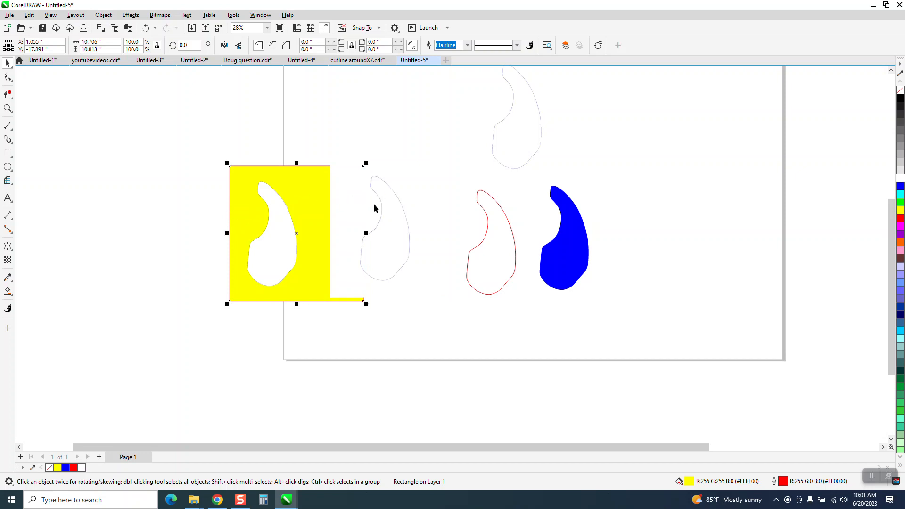
drag(374, 203, 664, 209)
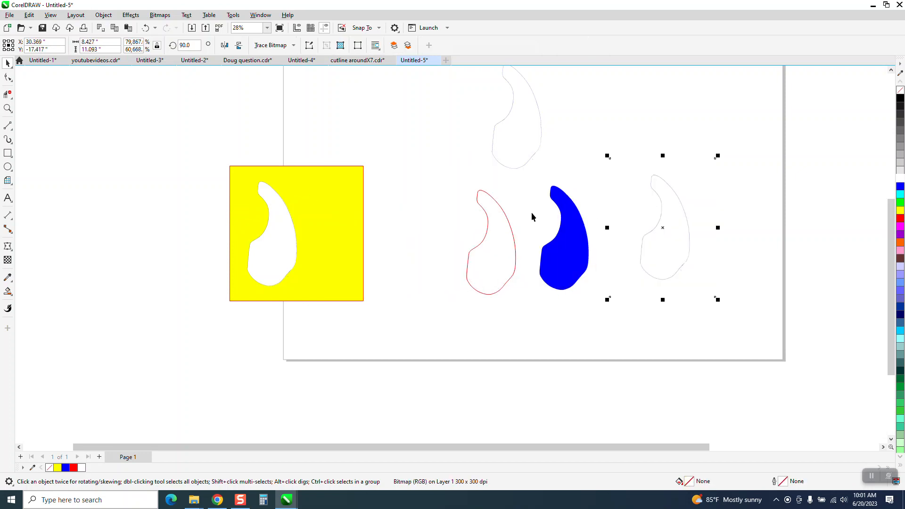
Ungroup the traced result and move its white inner shape away from the outline, within the yellow rectangle
click(267, 221)
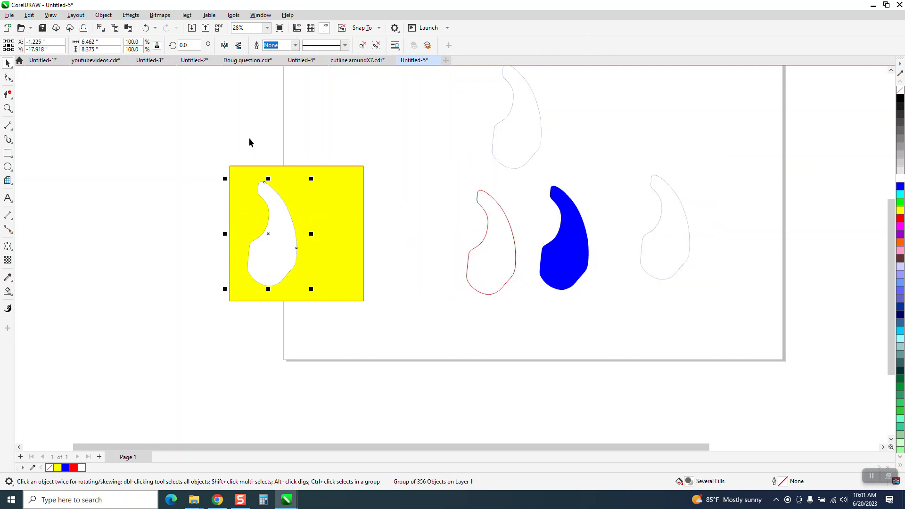
click(103, 14)
mouse_move(124, 179)
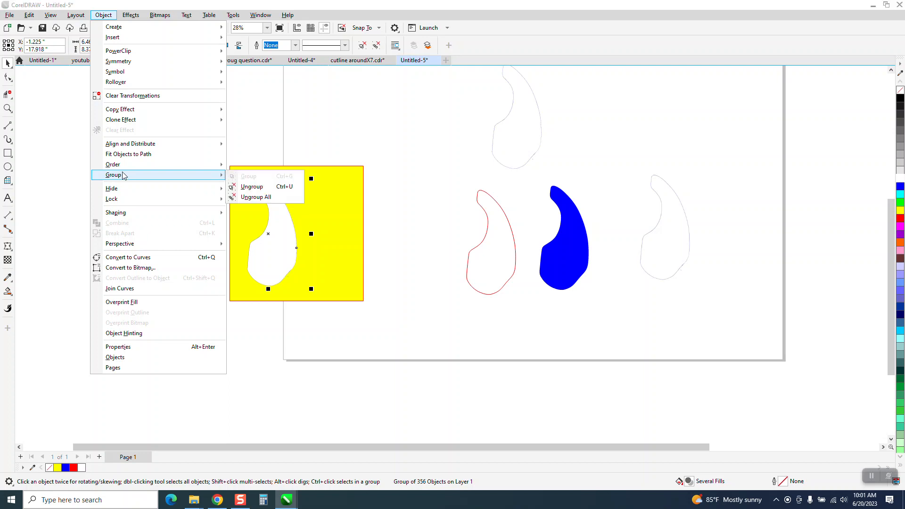
click(252, 187)
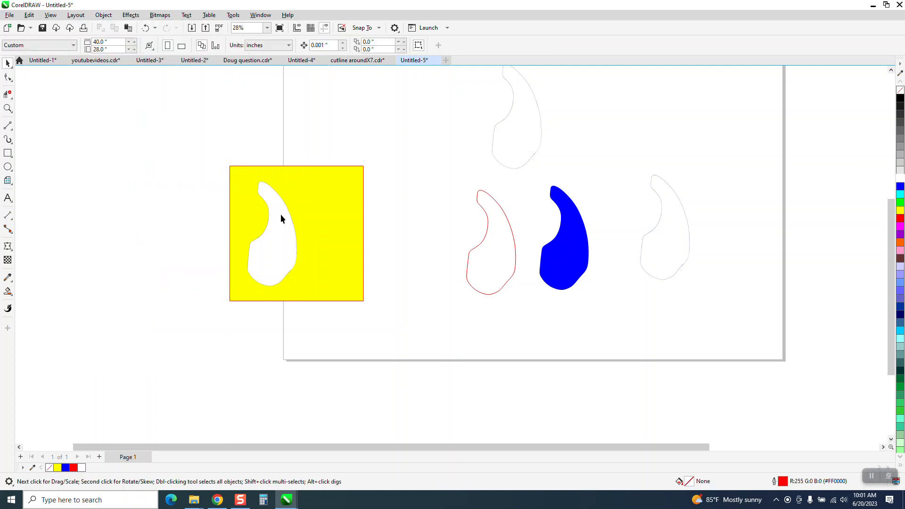
drag(342, 222, 341, 222)
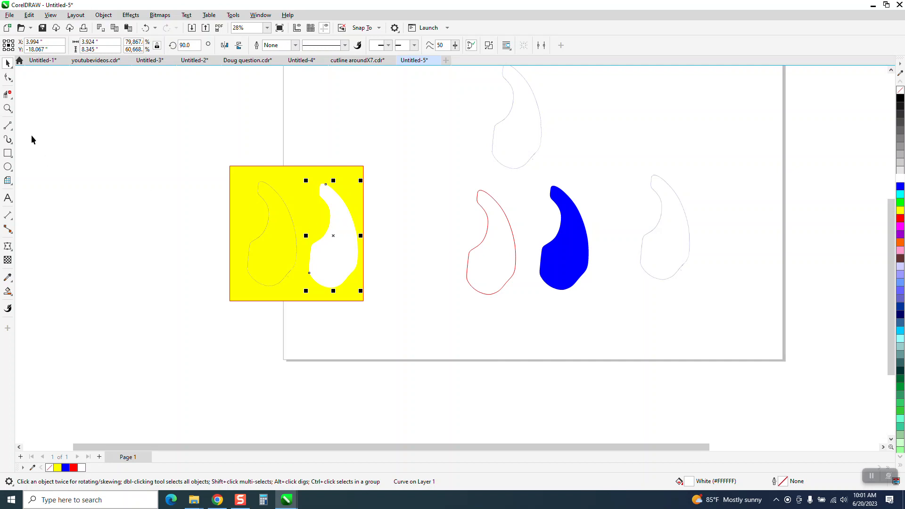
Delete the white traced shape and the yellow rectangle, keeping only the thin traced outline
click(7, 108)
drag(372, 215, 370, 214)
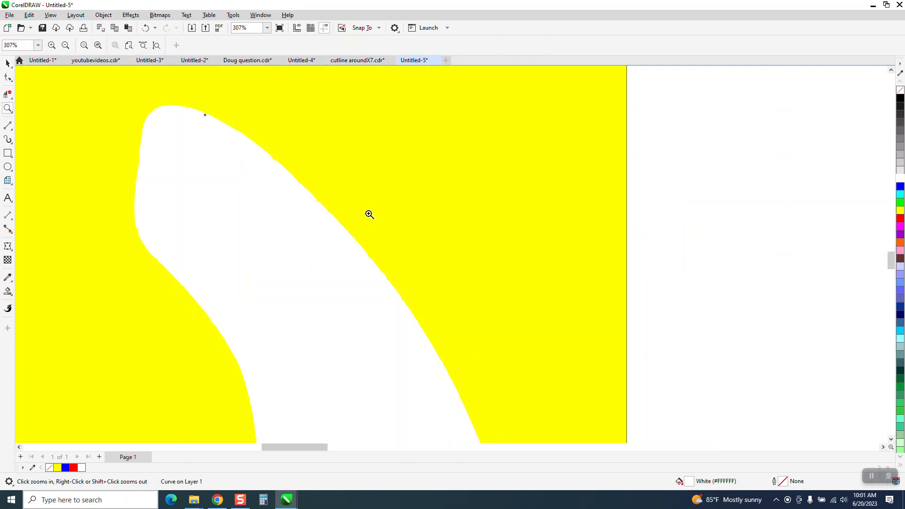
click(391, 271)
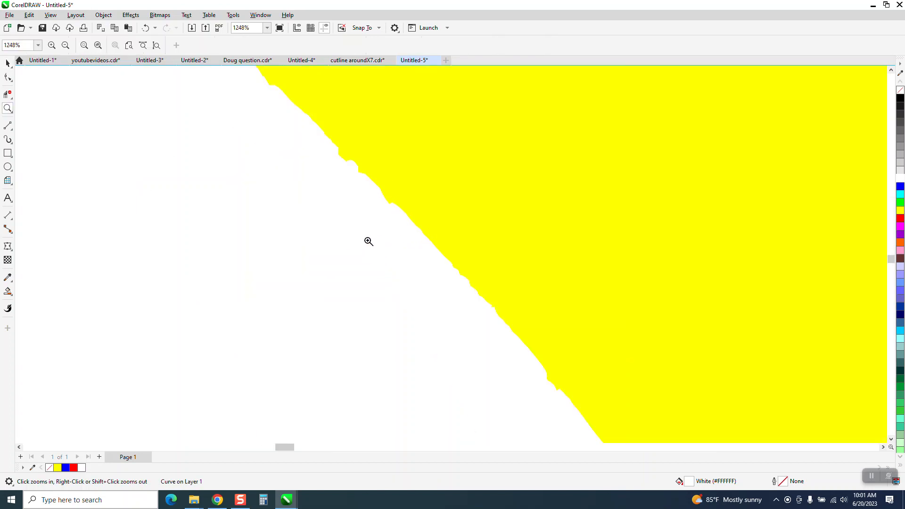
scroll(369, 242, down, 10)
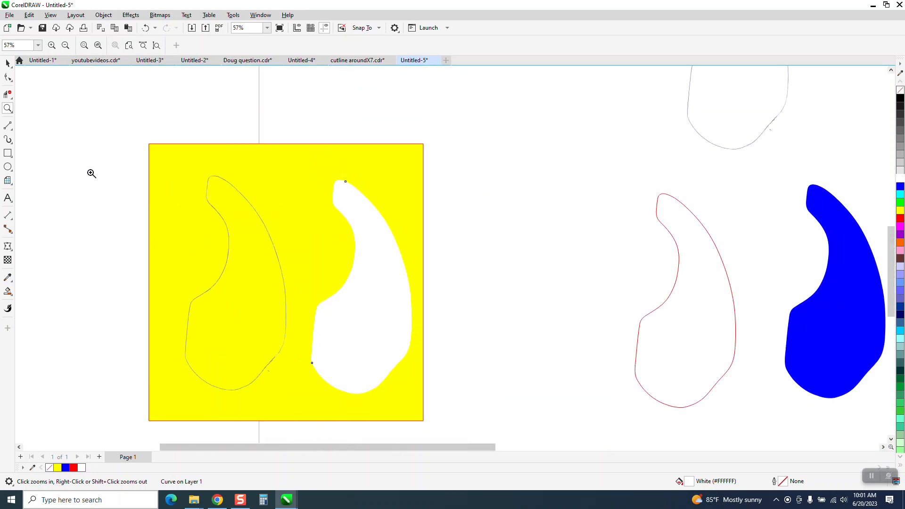
click(8, 63)
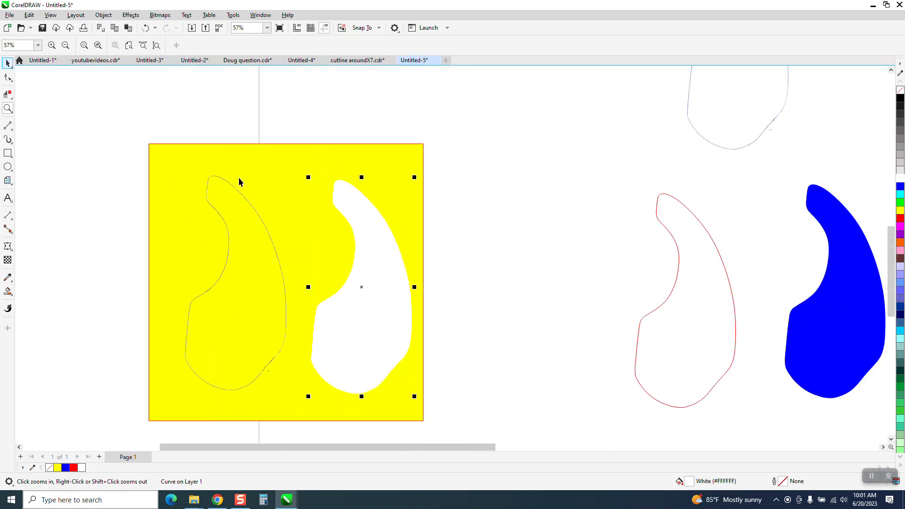
click(362, 226)
key(Delete)
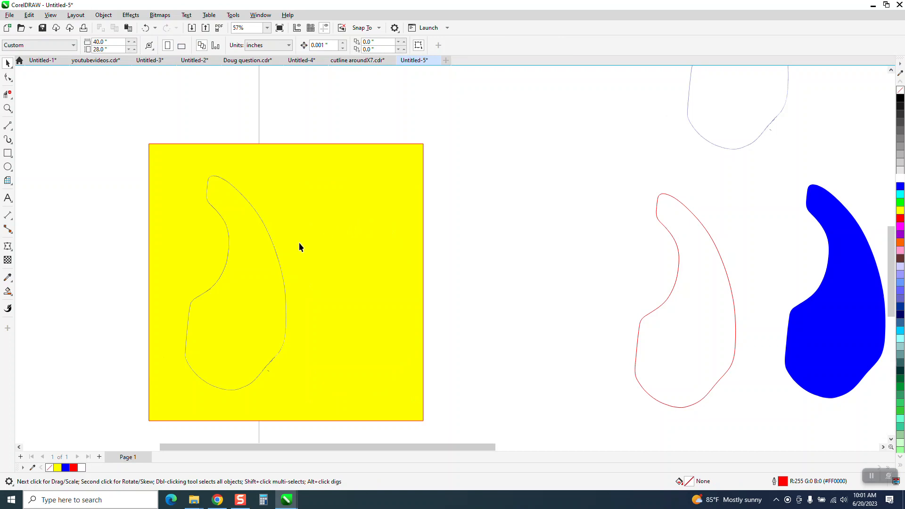
drag(270, 261, 391, 263)
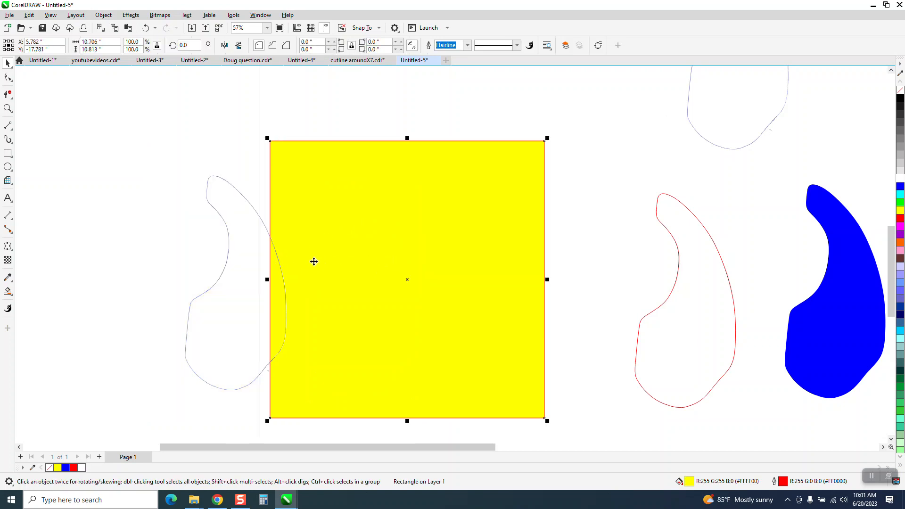
key(Delete)
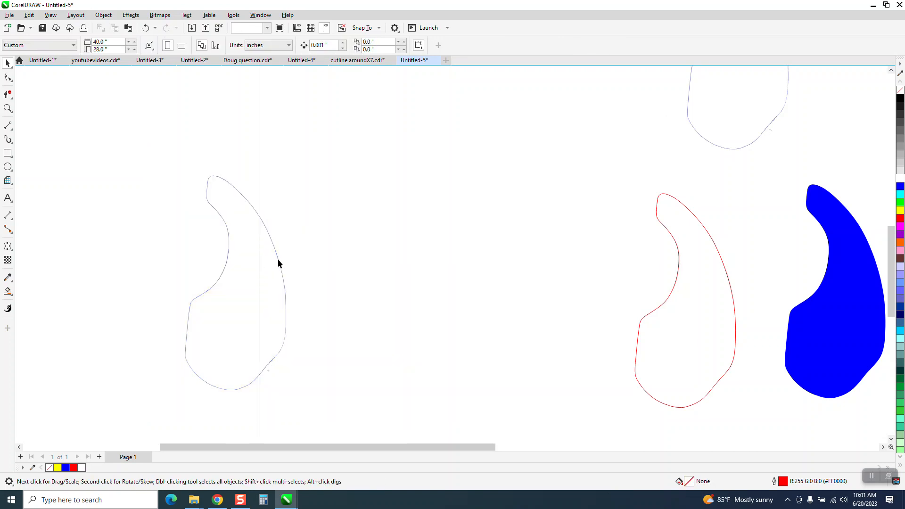
Select all the traced outline pieces together and move them right, into the empty space before the red outline
drag(278, 258, 468, 262)
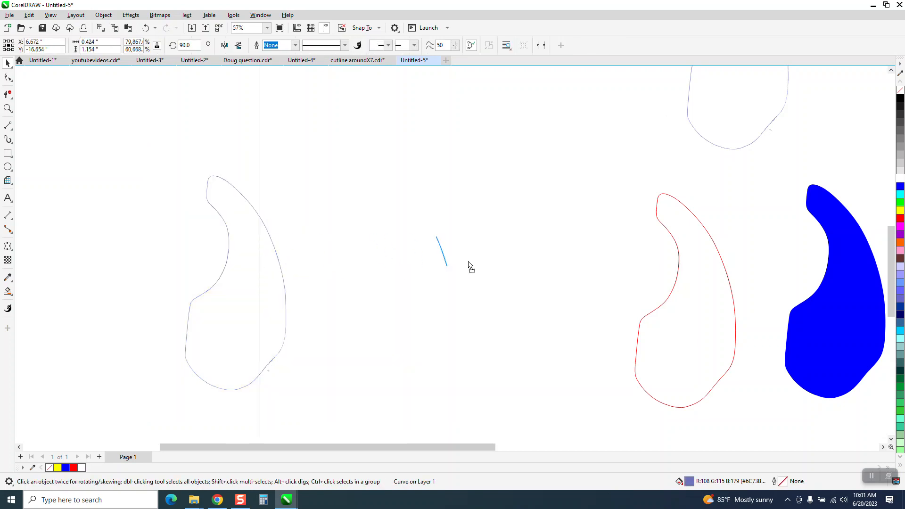
click(147, 28)
drag(150, 149, 271, 336)
drag(367, 399, 367, 399)
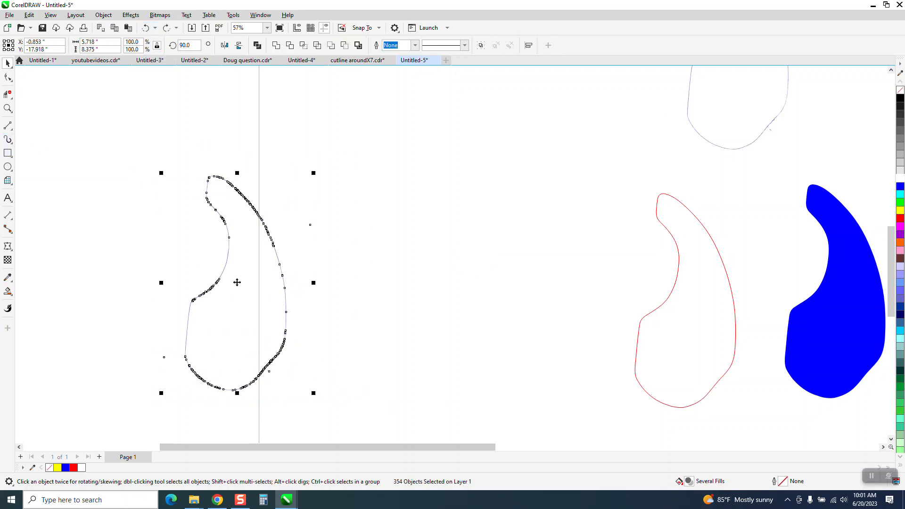
drag(239, 284, 391, 282)
click(496, 213)
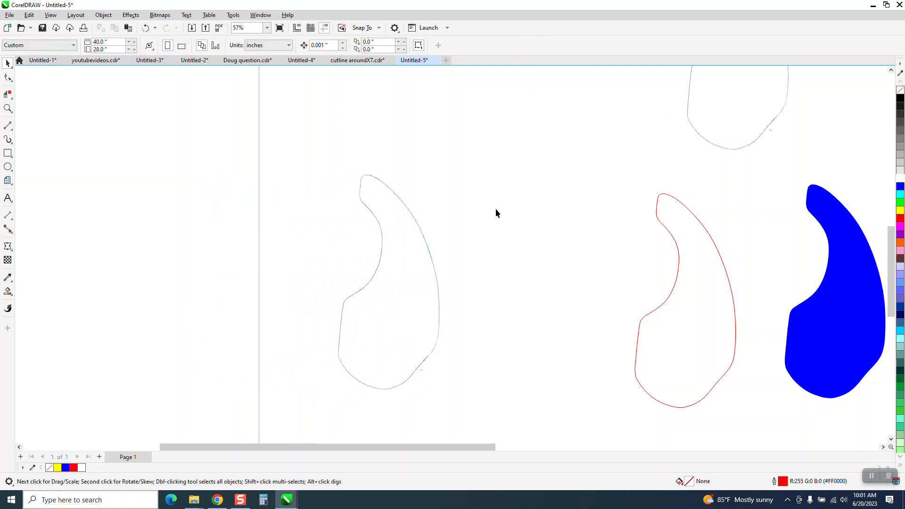
drag(443, 247, 439, 251)
drag(317, 310, 491, 404)
drag(403, 289, 458, 288)
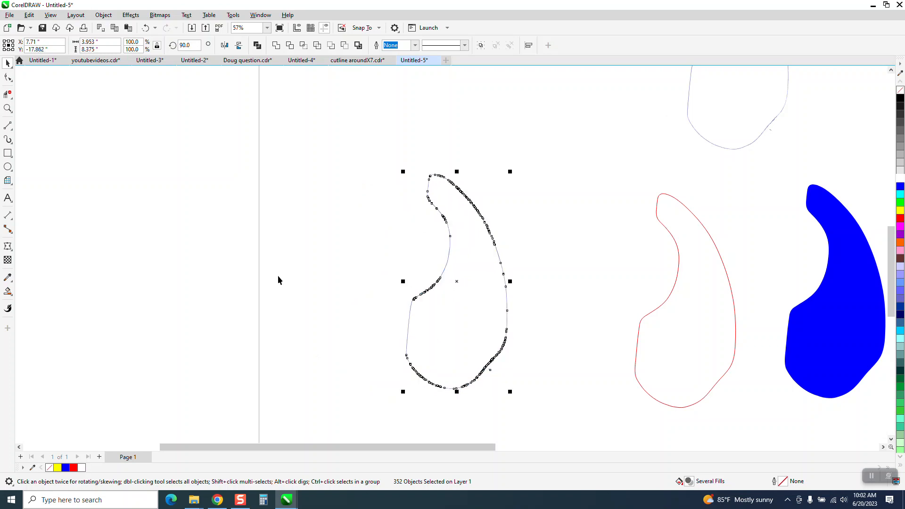
Draw a rectangle about 6.2 by 9.9 inches around the thin traced outline and Smart Fill the outline's interior in blue
click(7, 154)
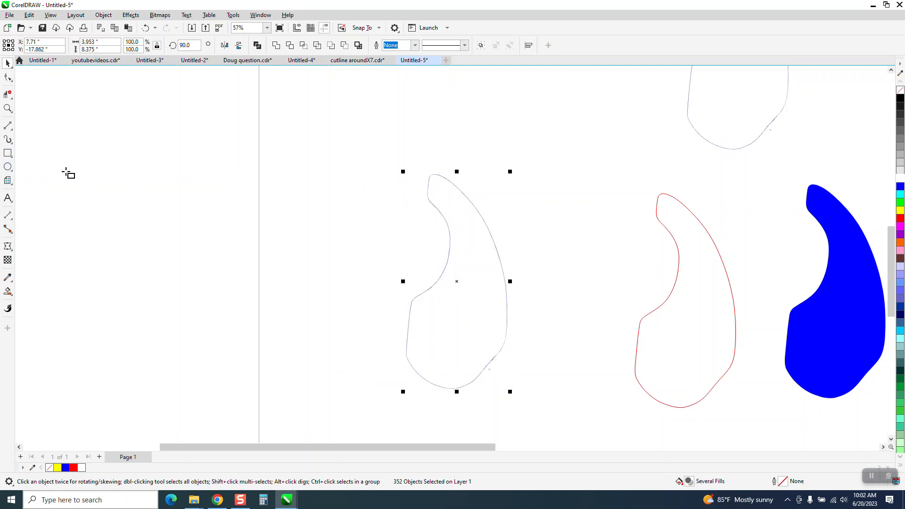
drag(380, 161, 539, 416)
click(8, 291)
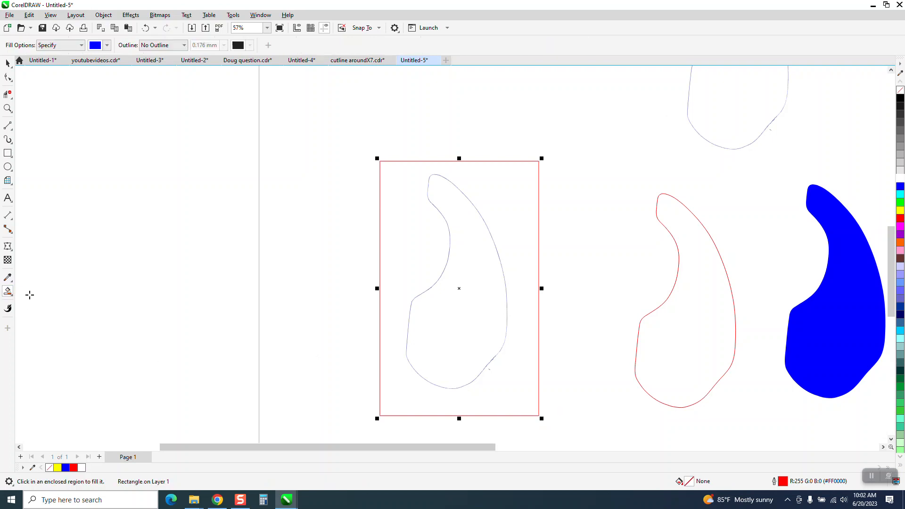
click(456, 325)
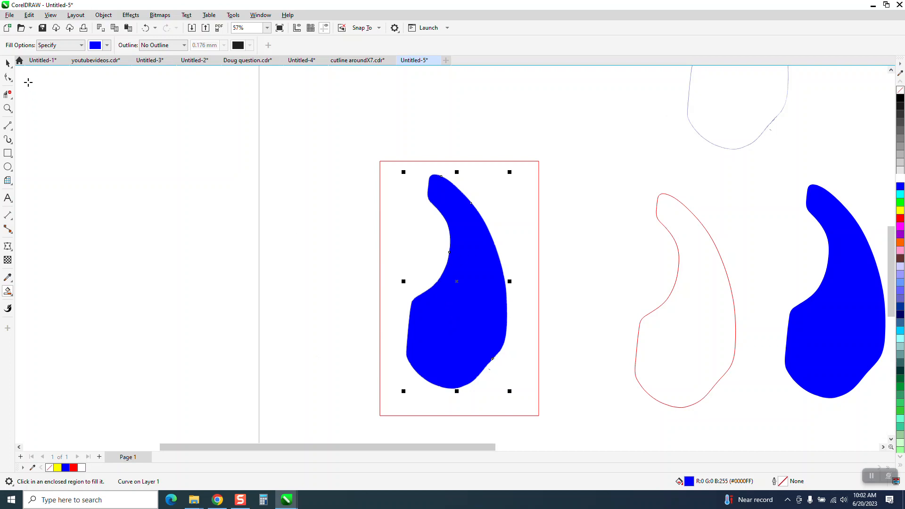
Move the blue filled shape left out of the rectangle, and delete the rectangle and the traced outline pieces
key(space)
drag(452, 285, 253, 284)
drag(399, 155, 519, 414)
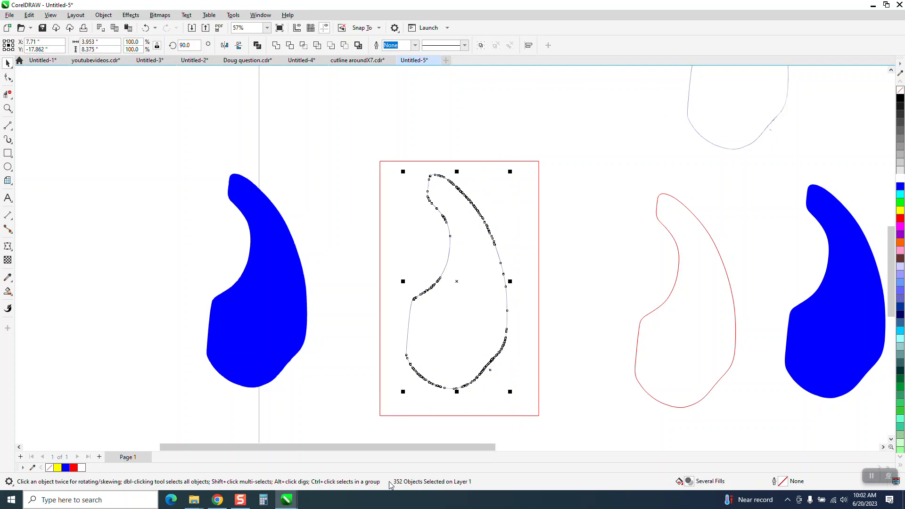
click(284, 337)
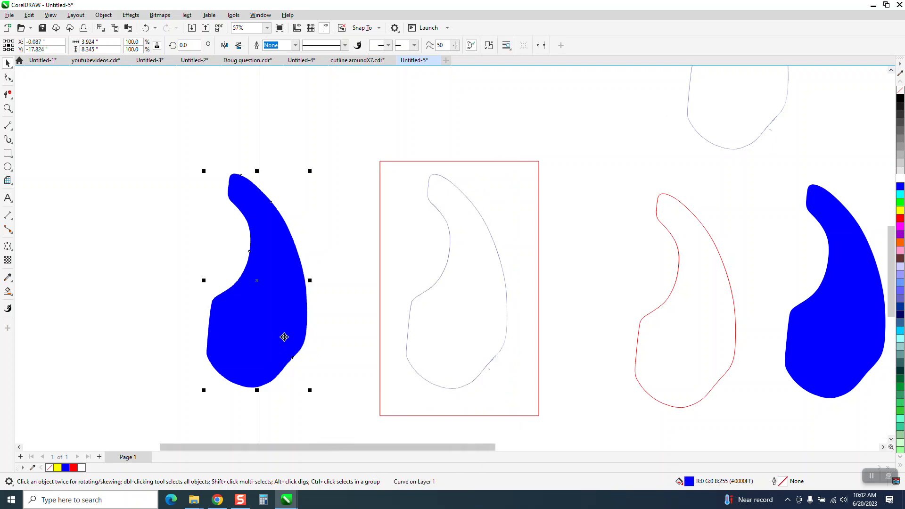
click(441, 348)
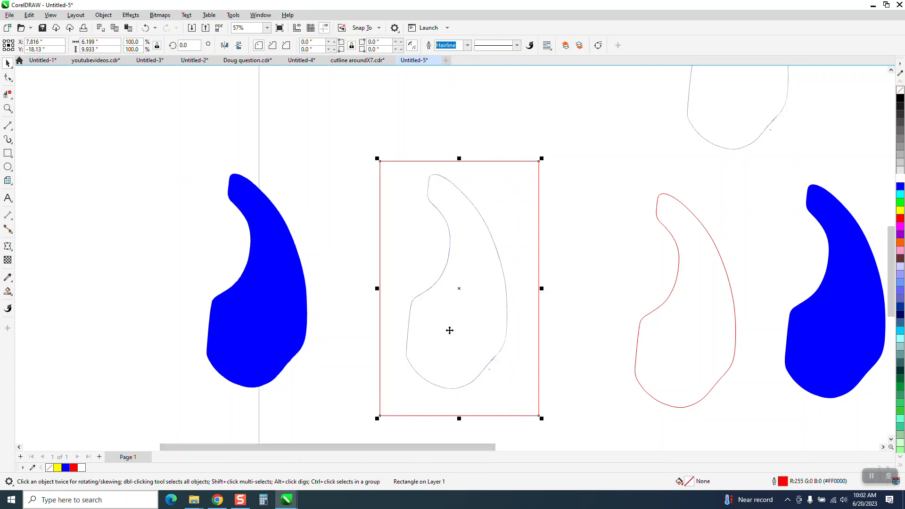
key(Delete)
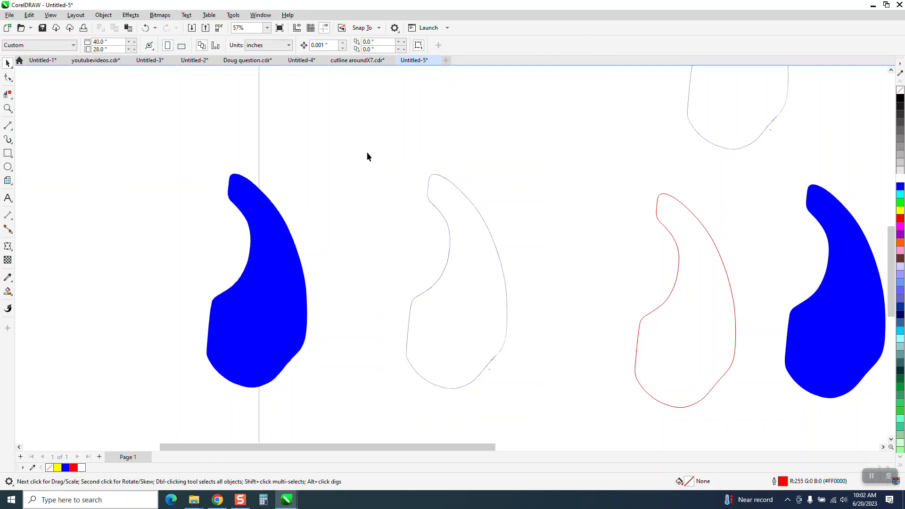
Move the blue shape to where the trace was and replace its fill with a red outline
drag(283, 314, 492, 311)
click(901, 89)
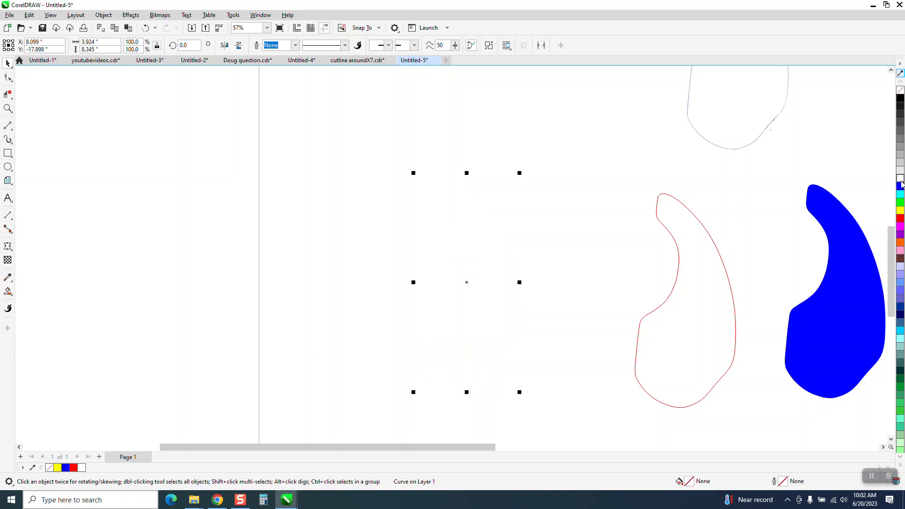
right_click(901, 219)
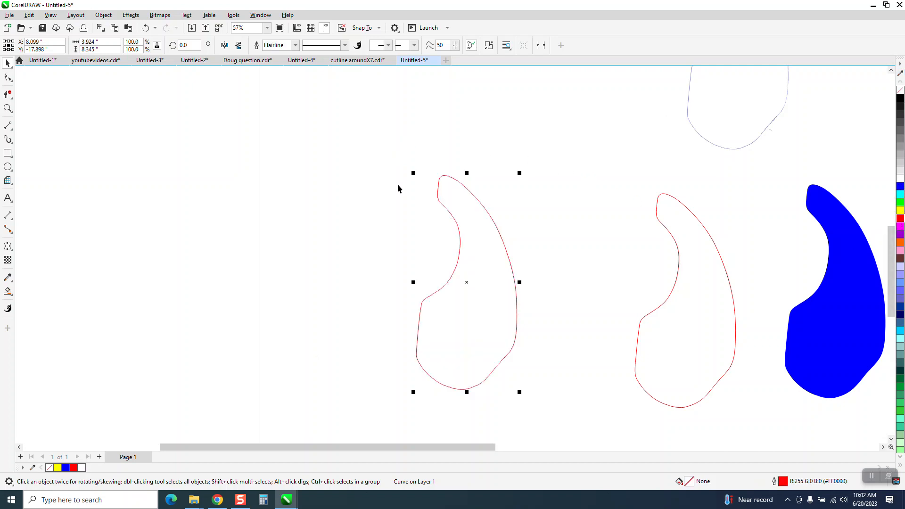
Inspect the upper end of the new red outline up close for rough spots and choose the Smooth tool
click(8, 108)
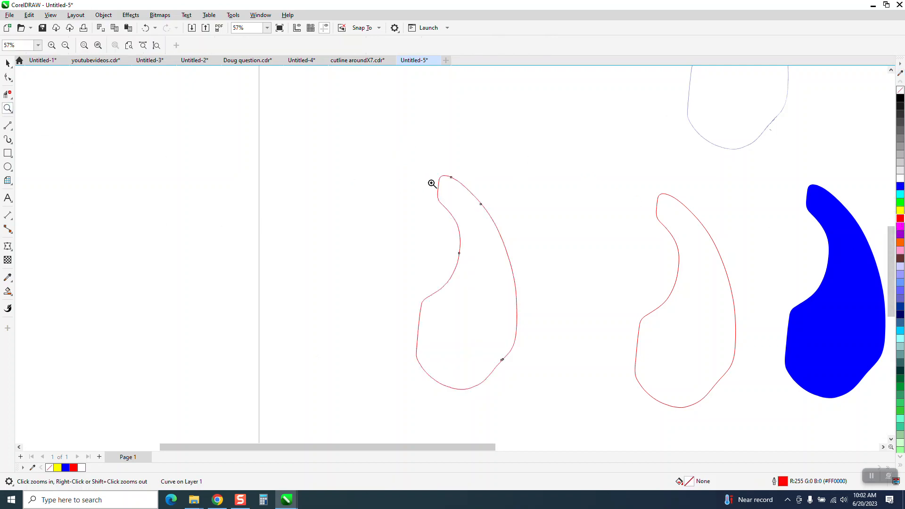
drag(523, 233, 524, 234)
drag(334, 150, 480, 278)
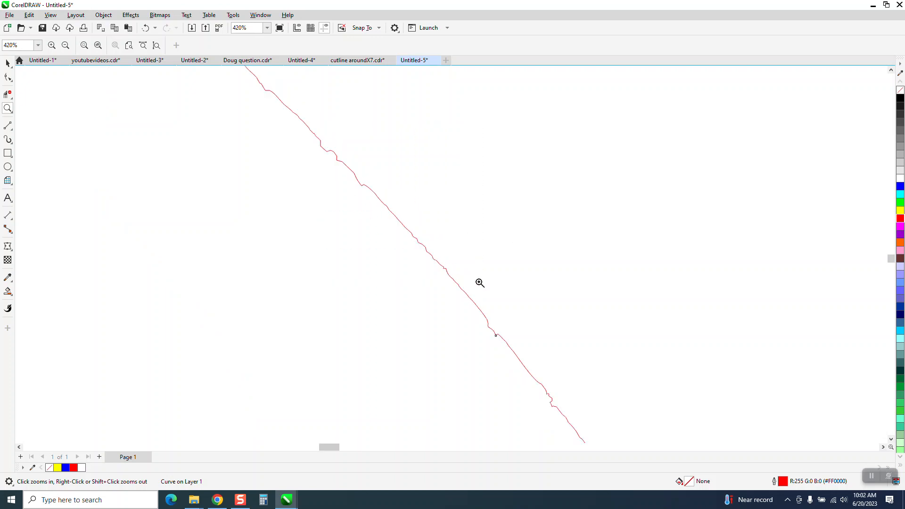
scroll(466, 278, down, 3)
scroll(457, 269, down, 1)
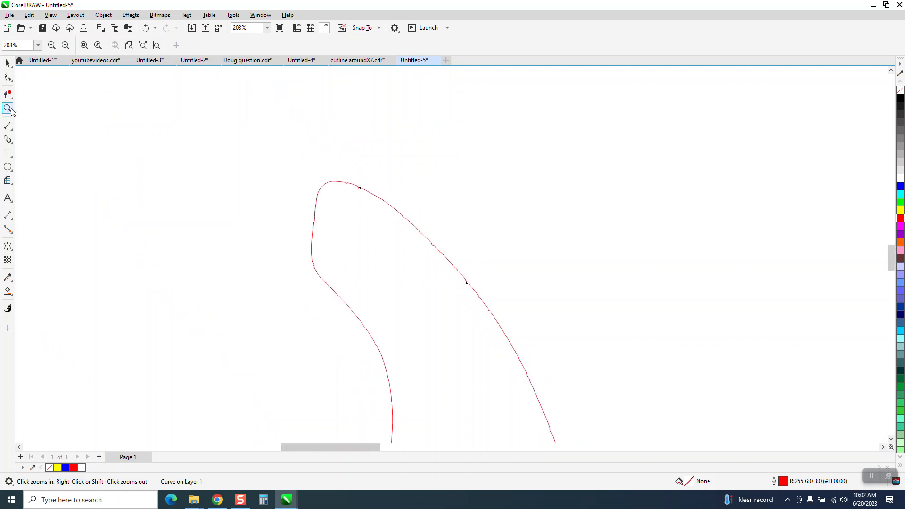
click(11, 80)
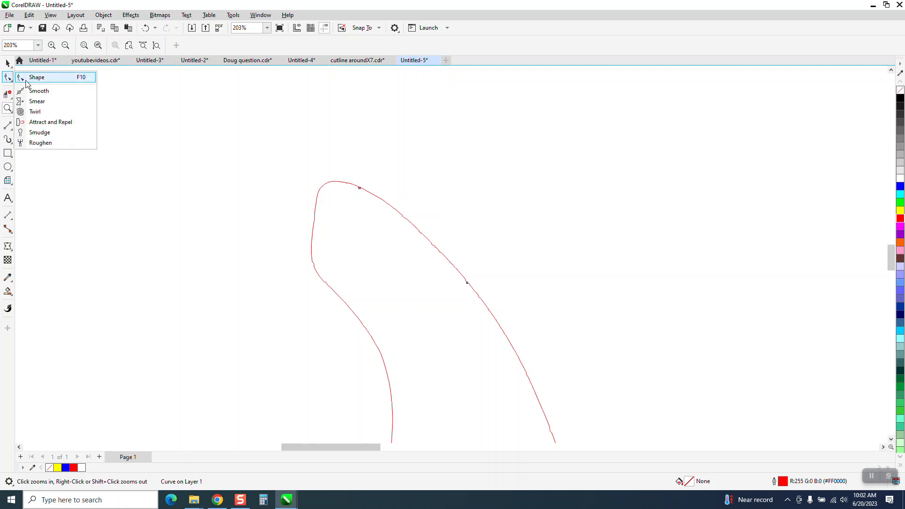
click(36, 90)
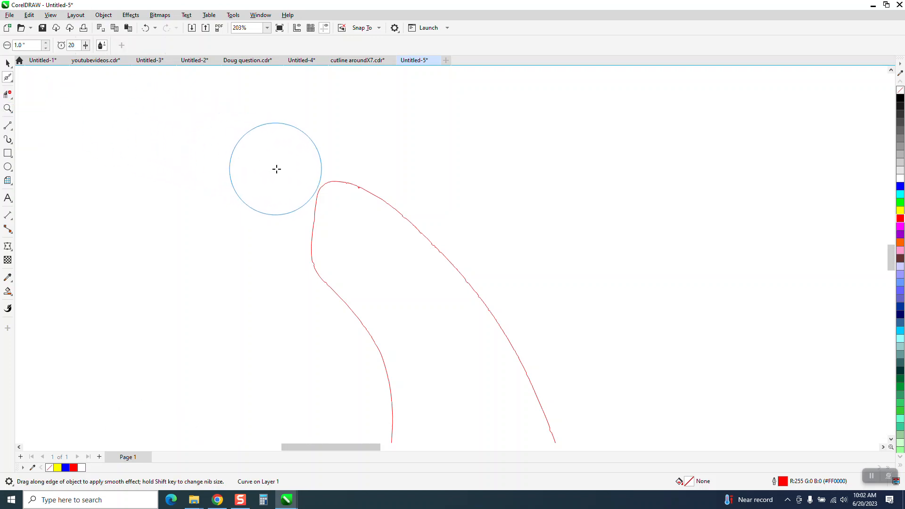
click(7, 108)
drag(339, 176, 418, 220)
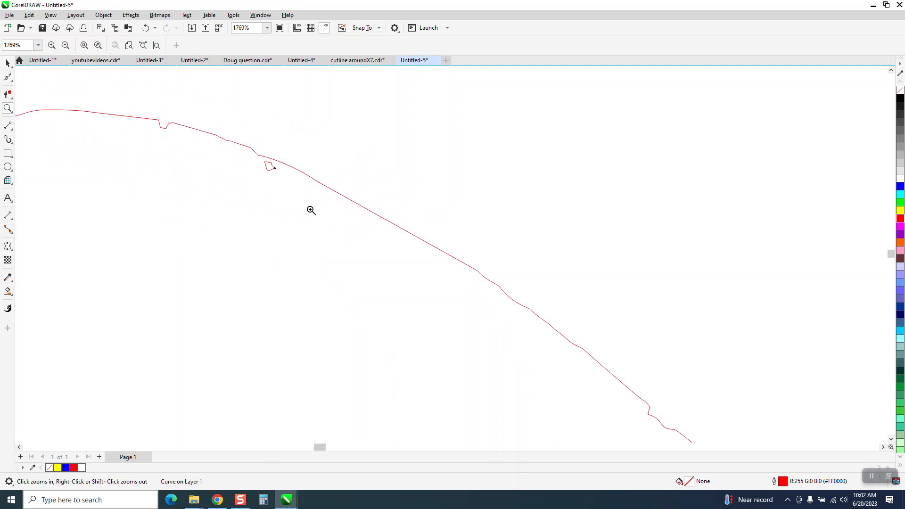
Break the red curve apart and delete the tiny stray piece just inside the edge near the tip
click(8, 63)
click(273, 168)
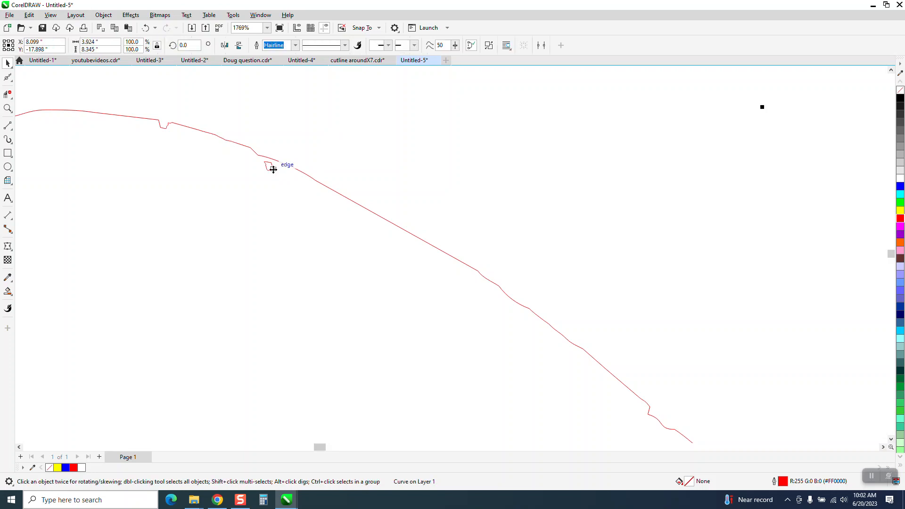
click(104, 15)
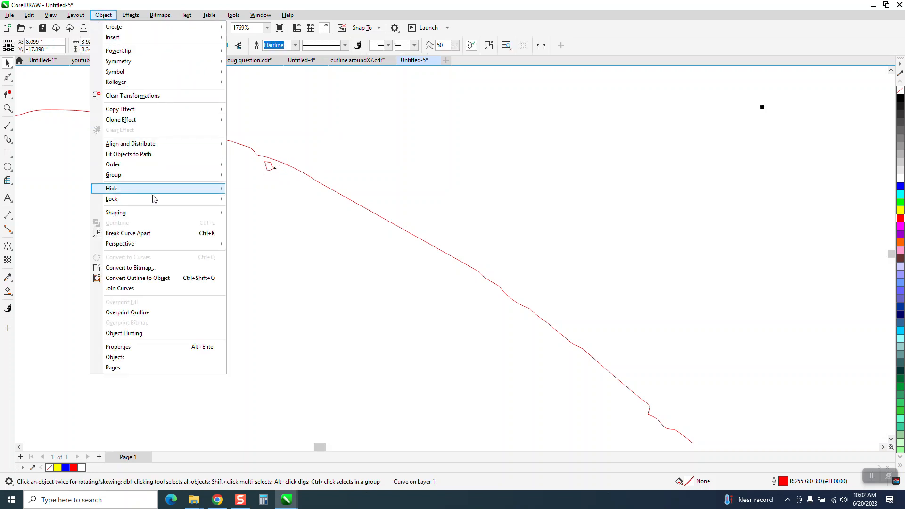
click(162, 235)
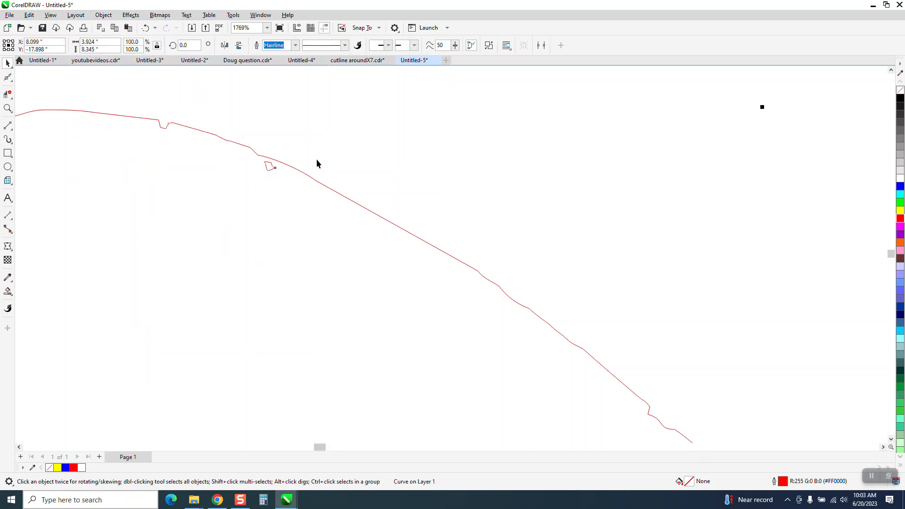
click(330, 107)
click(270, 171)
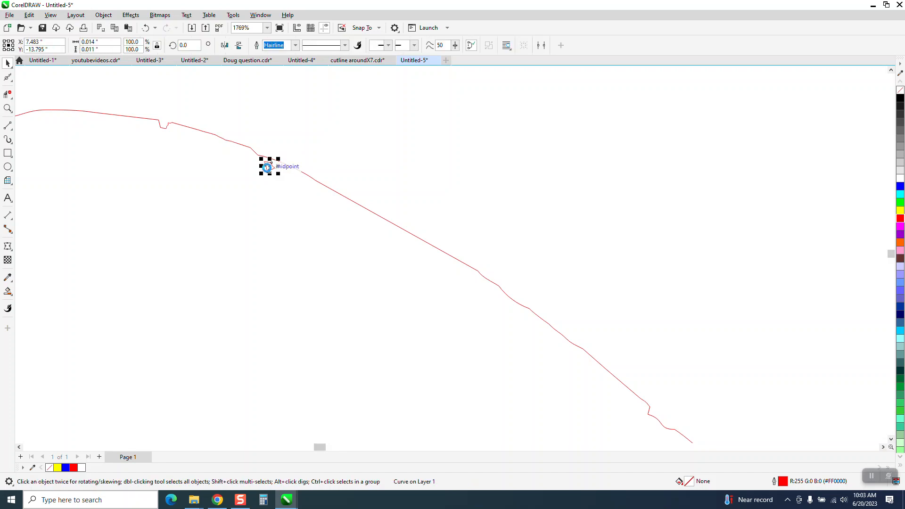
key(Delete)
Smooth the jagged tip of the red outline and the upper parts of both adjoining edges with the Smooth tool
scroll(273, 170, down, 1)
scroll(276, 168, down, 2)
click(7, 76)
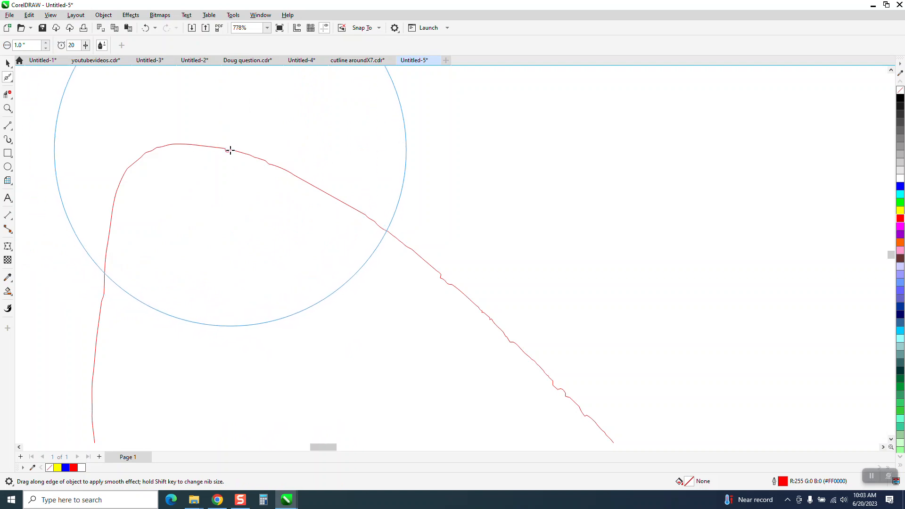
mouse_move(238, 152)
mouse_down()
mouse_move(313, 194)
mouse_move(297, 176)
mouse_move(460, 280)
mouse_move(497, 325)
mouse_up()
scroll(451, 264, down, 2)
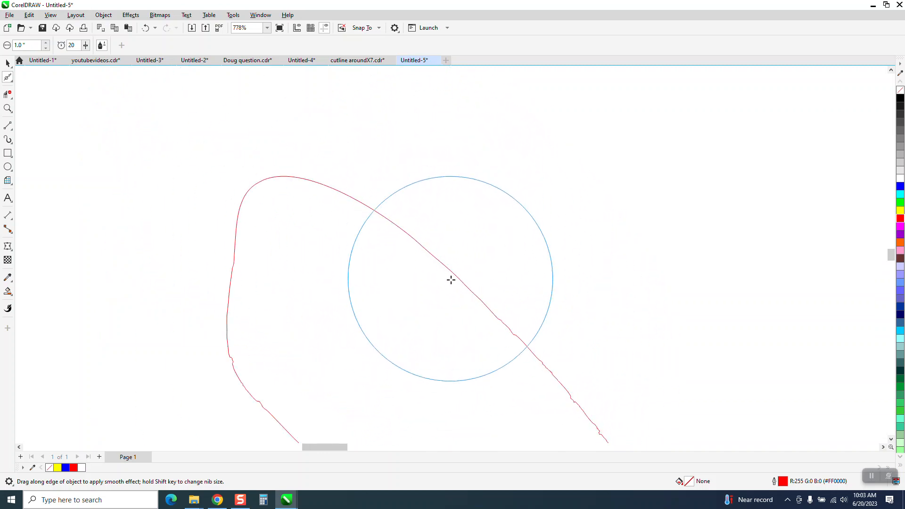
scroll(588, 421, down, 3)
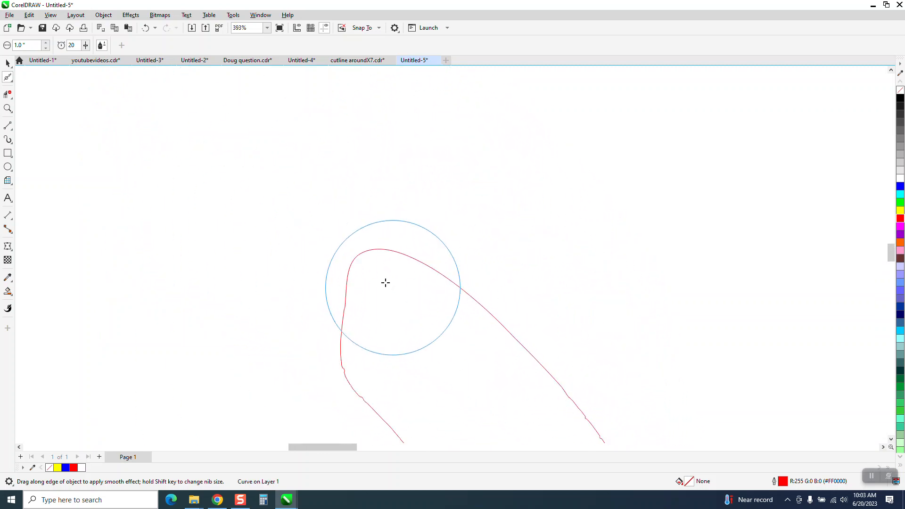
mouse_move(349, 261)
mouse_down()
mouse_move(359, 318)
mouse_move(384, 373)
mouse_move(356, 342)
mouse_up()
Smooth the rest of the red outline along its long outer edge and around the rounded lower end
scroll(326, 297, down, 2)
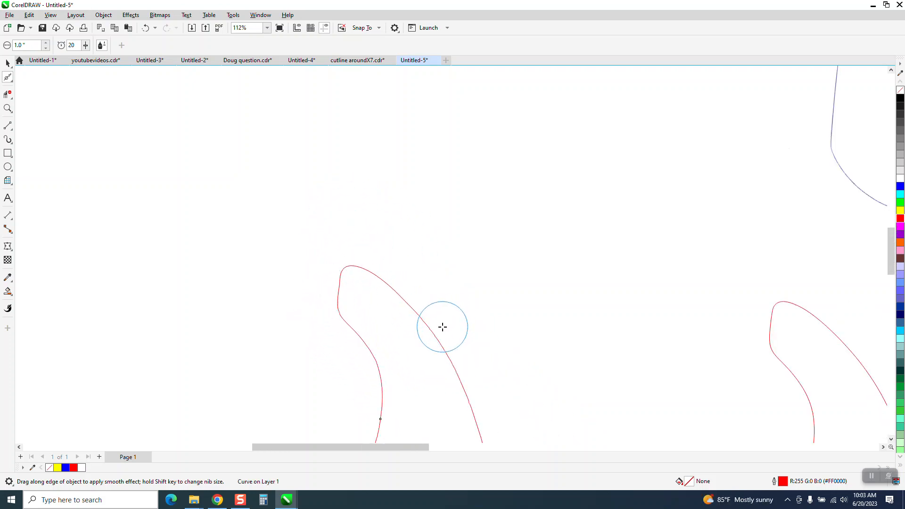
scroll(421, 279, down, 3)
mouse_move(421, 284)
mouse_down()
mouse_move(448, 344)
mouse_move(445, 372)
mouse_move(410, 406)
mouse_move(378, 396)
mouse_move(378, 370)
mouse_move(405, 320)
mouse_move(396, 296)
mouse_move(420, 296)
mouse_move(448, 347)
mouse_move(436, 382)
mouse_move(406, 392)
mouse_up()
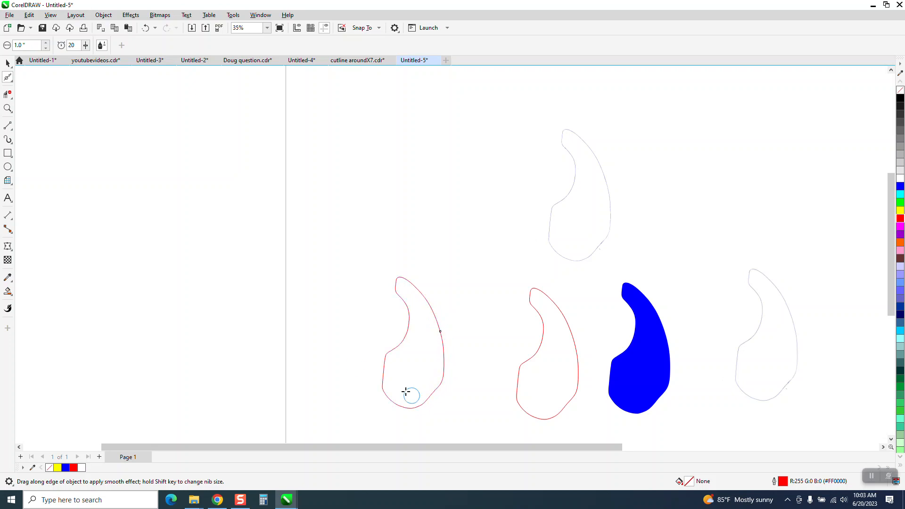
Smooth out the kink on the long outer edge and continue smoothing along the upper part of the outline
drag(423, 299, 486, 372)
drag(354, 194, 500, 312)
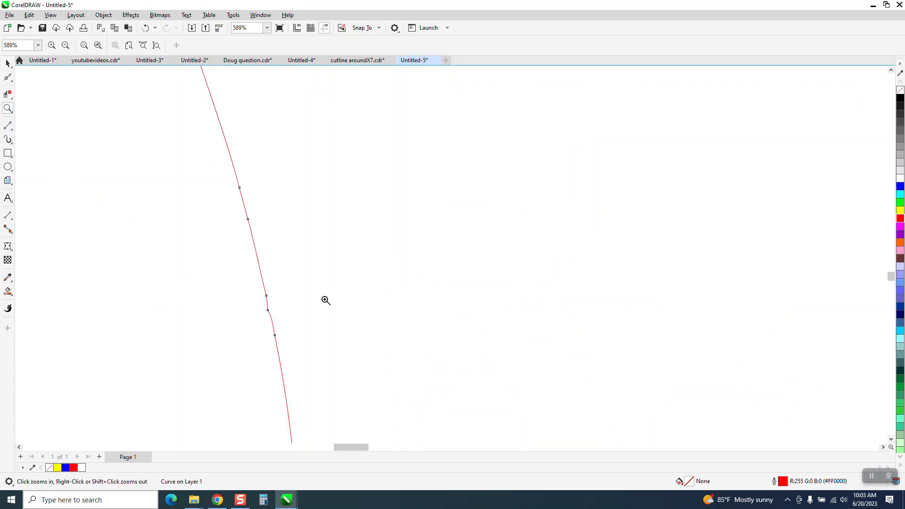
click(10, 79)
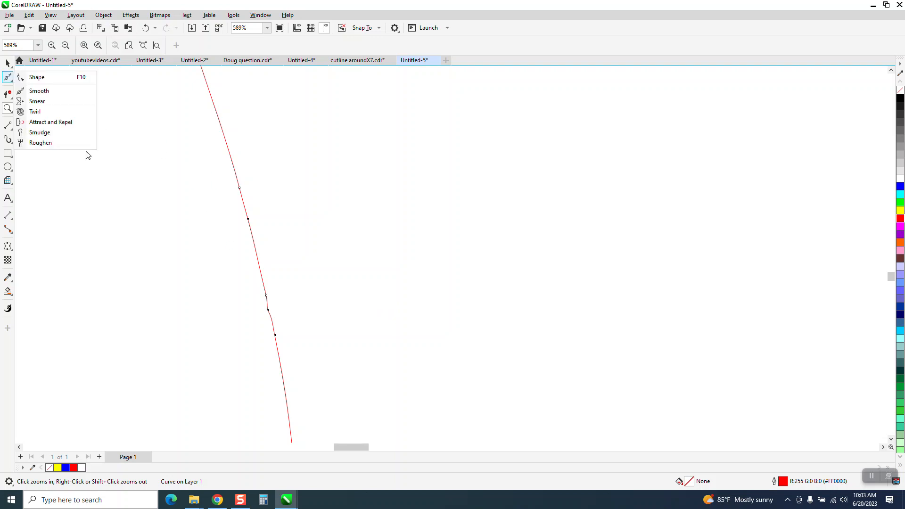
click(39, 90)
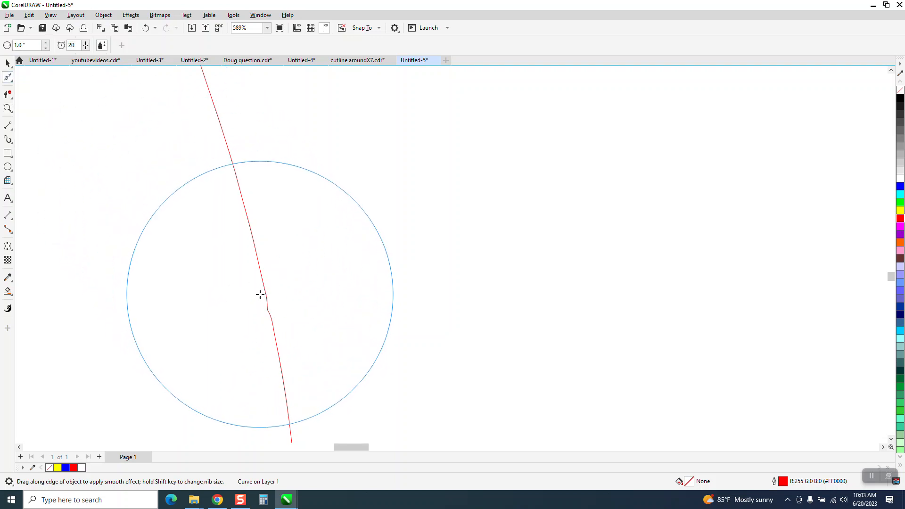
mouse_move(260, 295)
mouse_down()
mouse_move(276, 325)
mouse_move(251, 257)
mouse_move(238, 198)
mouse_up()
scroll(331, 300, down, 4)
mouse_move(311, 261)
mouse_down()
mouse_move(285, 227)
mouse_move(247, 150)
mouse_move(255, 152)
mouse_move(212, 99)
mouse_move(186, 83)
mouse_move(156, 83)
mouse_move(146, 95)
mouse_move(148, 147)
mouse_move(183, 269)
mouse_move(162, 325)
mouse_move(116, 363)
mouse_move(163, 310)
mouse_move(179, 306)
mouse_move(157, 337)
mouse_move(100, 361)
mouse_move(127, 348)
mouse_move(189, 280)
mouse_move(183, 132)
mouse_up()
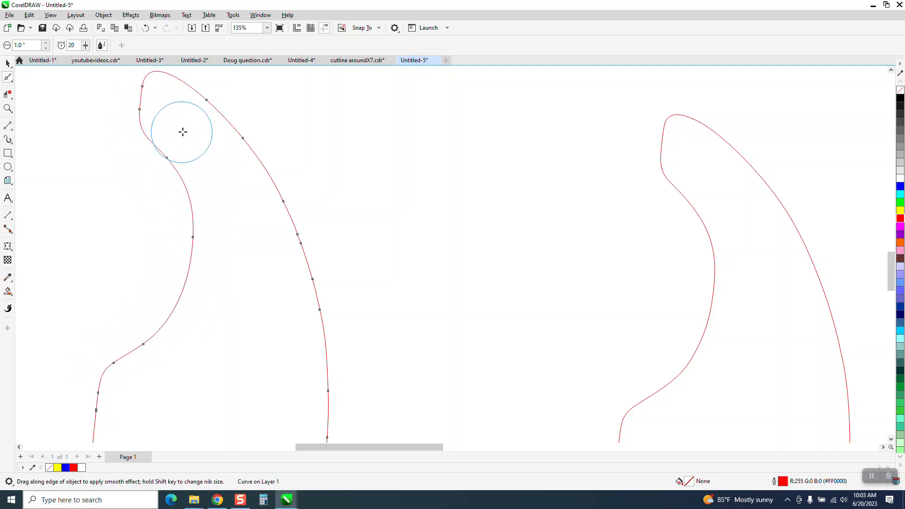
Smooth the lower outer edge, the wavy rounded bottom and the inner side of the red outline
scroll(281, 167, down, 2)
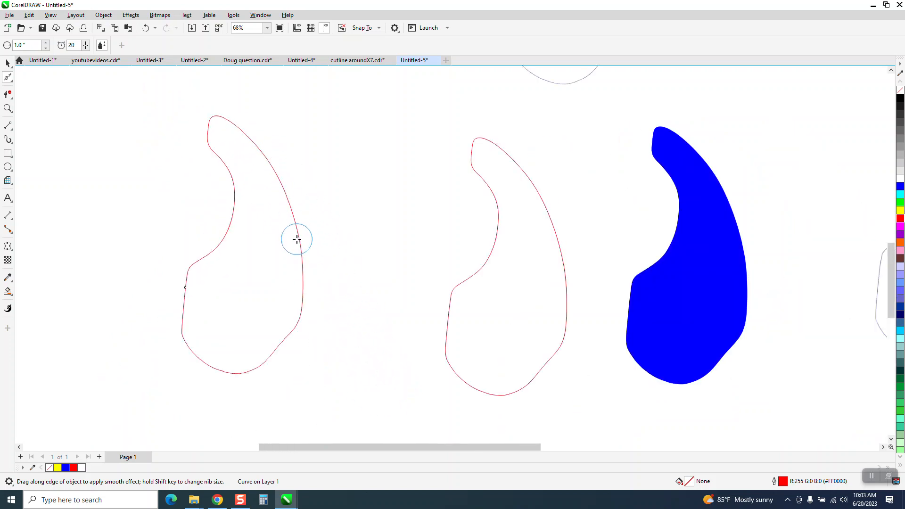
mouse_move(297, 239)
mouse_down()
mouse_move(301, 318)
mouse_move(266, 362)
mouse_move(208, 363)
mouse_move(168, 318)
mouse_move(177, 345)
mouse_move(306, 384)
mouse_up()
click(7, 109)
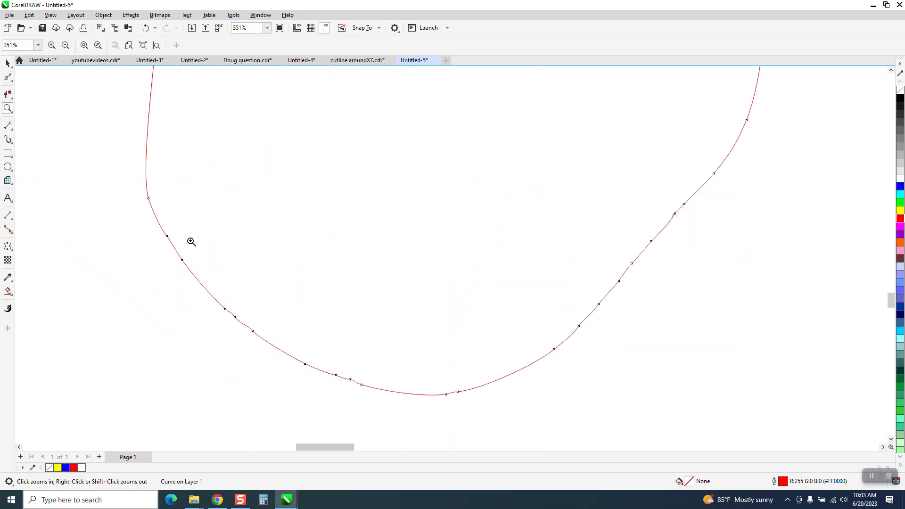
click(7, 76)
mouse_move(188, 202)
mouse_down()
mouse_move(226, 309)
mouse_move(279, 355)
mouse_move(388, 380)
mouse_move(361, 377)
mouse_move(525, 369)
mouse_move(645, 283)
mouse_move(655, 236)
mouse_move(638, 253)
mouse_move(726, 187)
mouse_move(698, 193)
mouse_move(675, 217)
mouse_up()
scroll(495, 348, down, 2)
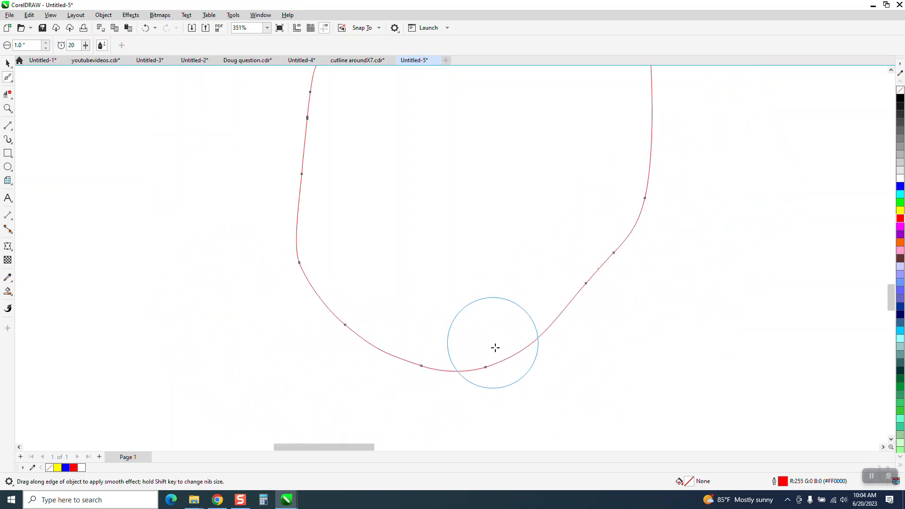
mouse_move(360, 322)
mouse_down()
mouse_move(389, 200)
mouse_move(420, 162)
mouse_up()
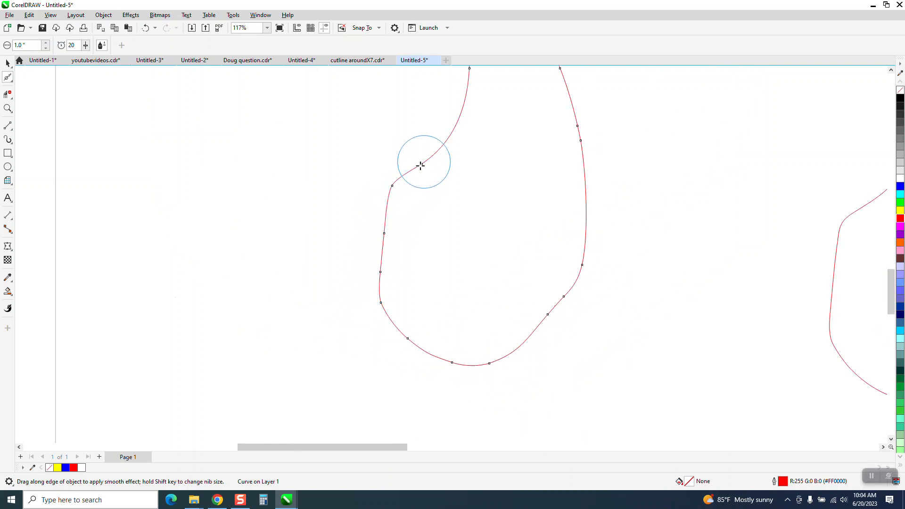
Move the smoothed red outline up onto the thin gray outline above the blue shape
scroll(325, 273, down, 2)
scroll(325, 273, down, 6)
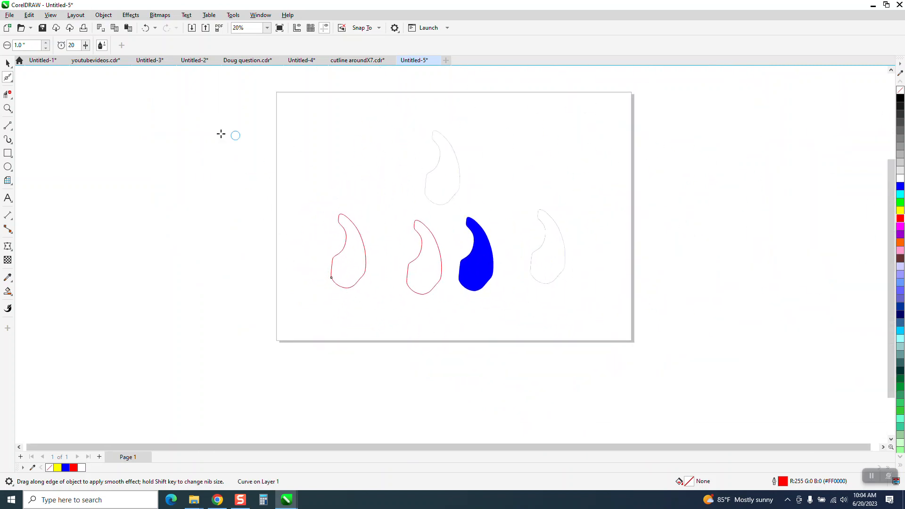
click(8, 65)
drag(463, 177, 401, 175)
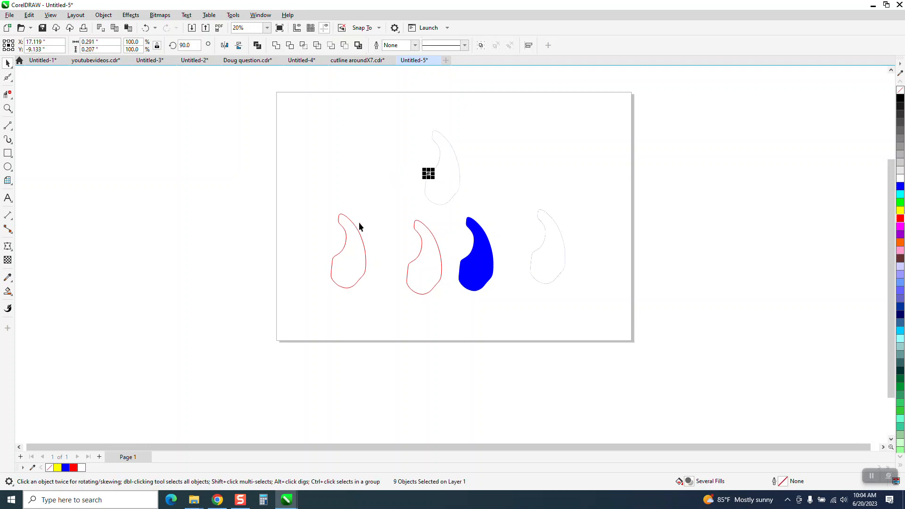
click(391, 182)
drag(359, 236, 444, 171)
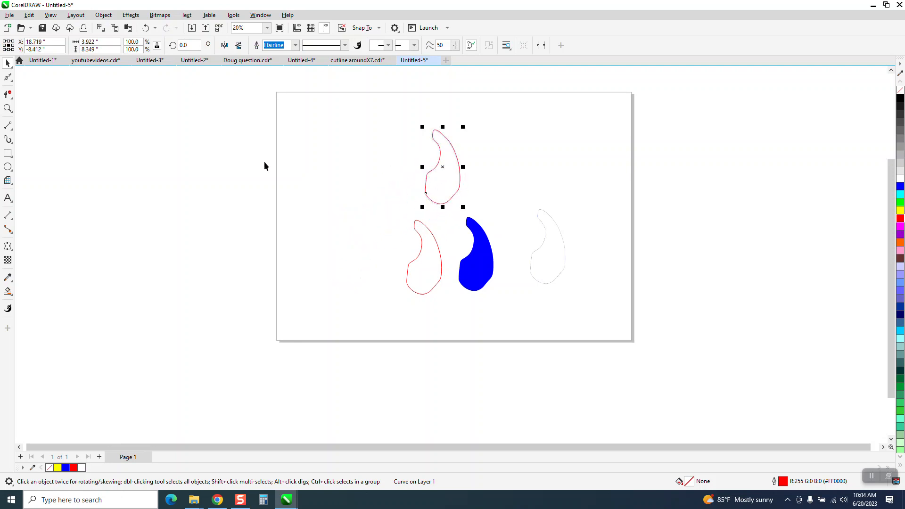
Nudge the smoothed red outline slightly down and left so it lies exactly over the thin gray outline beneath it
click(8, 109)
drag(424, 129, 536, 231)
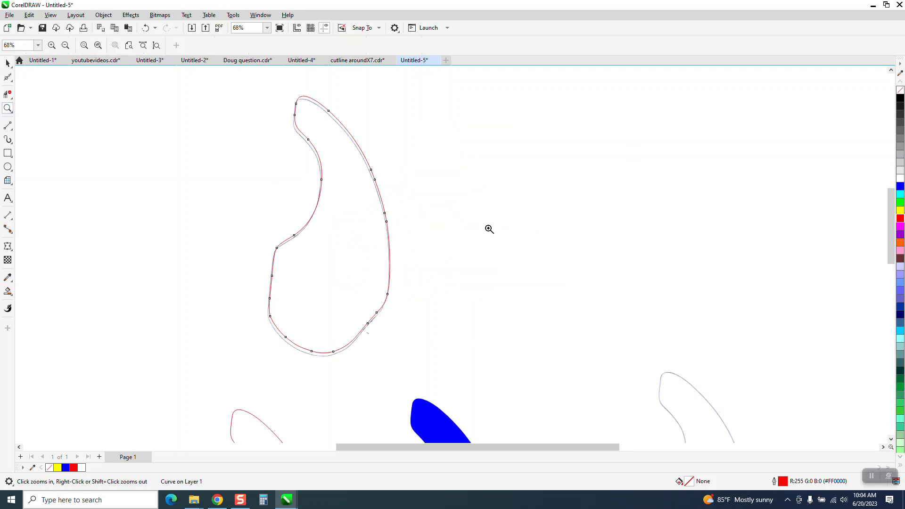
click(12, 69)
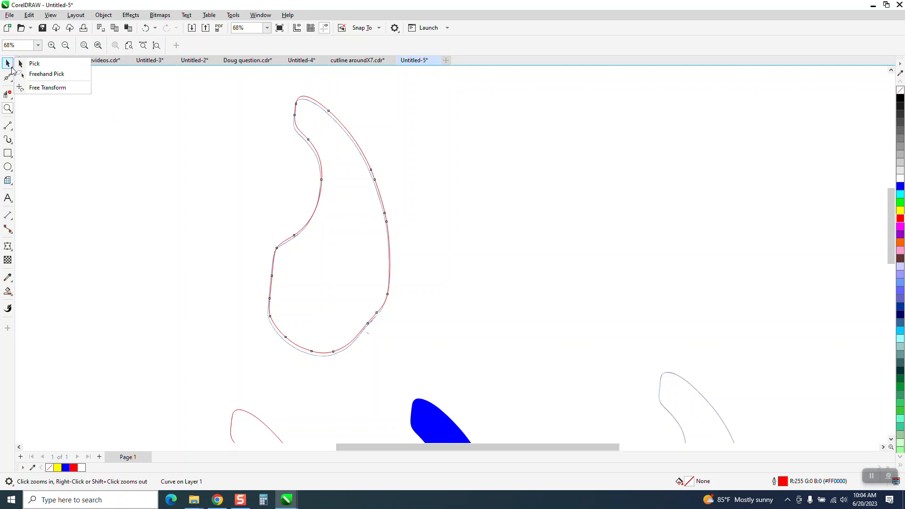
click(141, 100)
scroll(397, 146, down, 4)
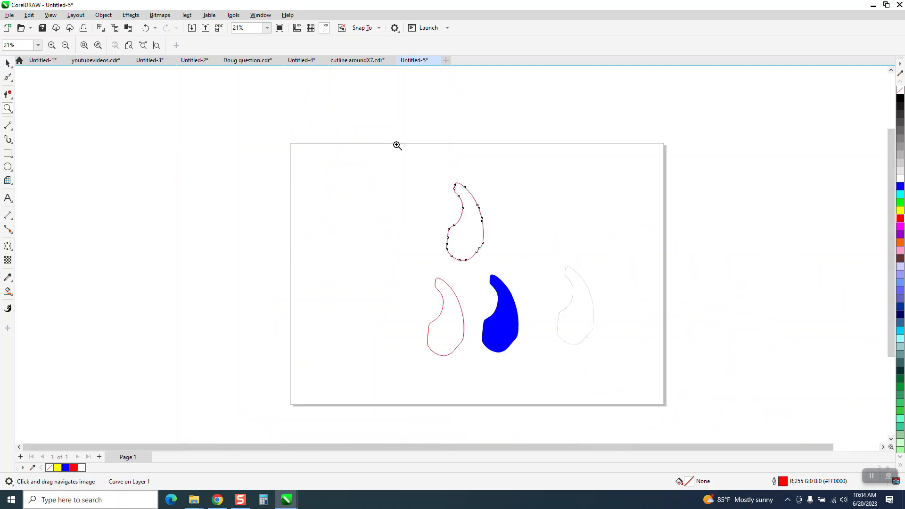
drag(431, 166, 565, 272)
click(195, 129)
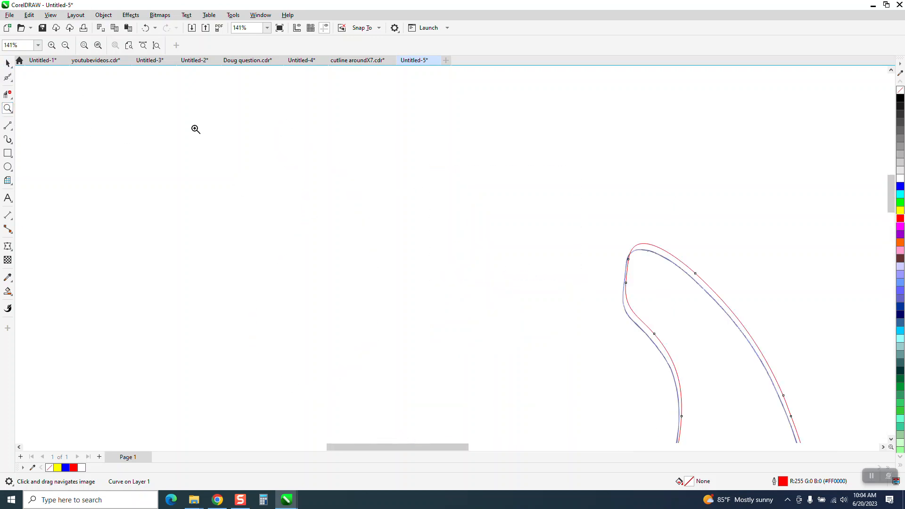
scroll(205, 134, down, 1)
click(7, 64)
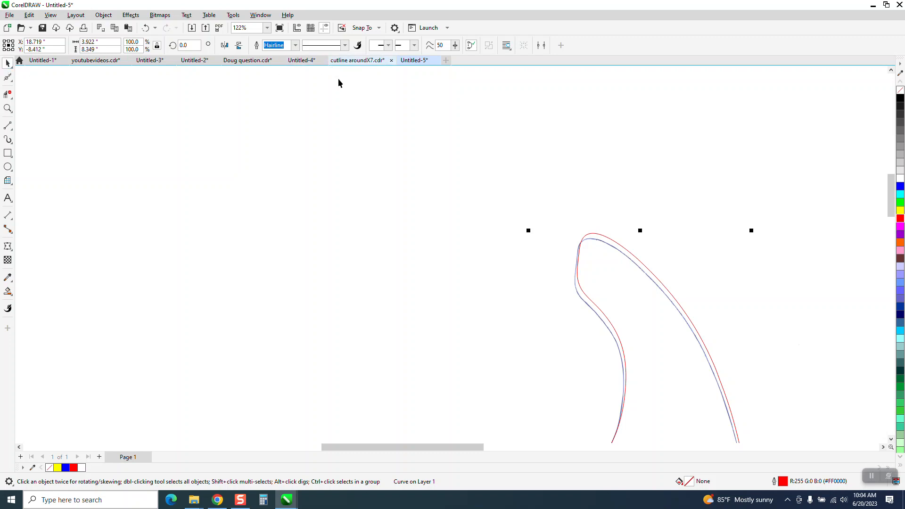
click(341, 97)
scroll(402, 132, down, 4)
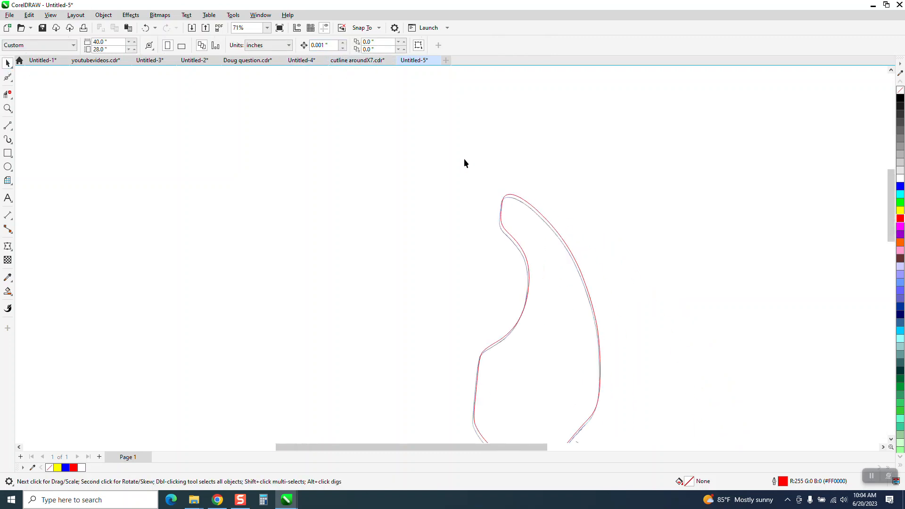
click(523, 200)
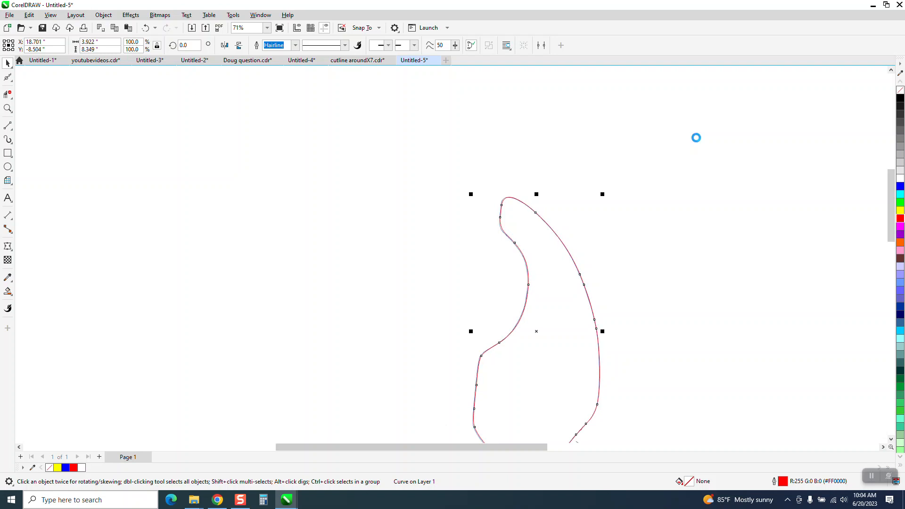
Move the red outline about 6.7 inches to the right, beside the thin gray outline it was covering
scroll(433, 214, down, 1)
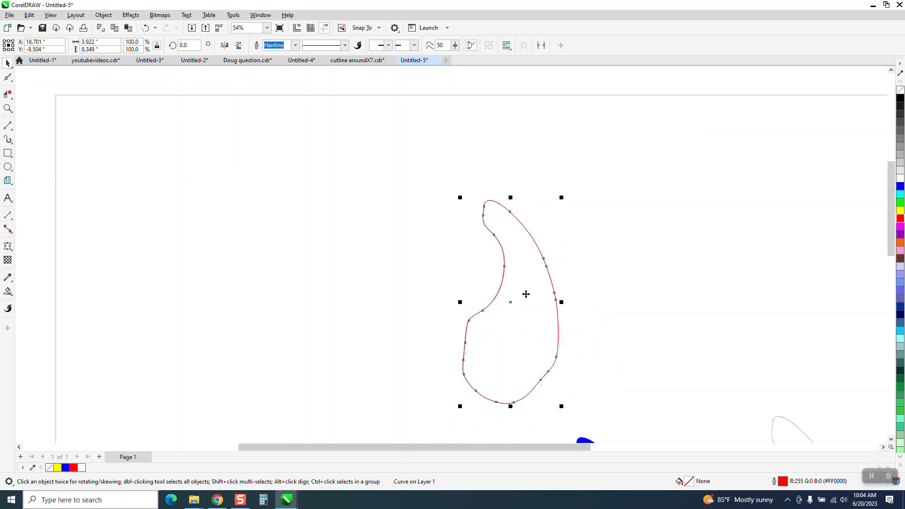
drag(526, 294, 684, 290)
scroll(593, 265, down, 1)
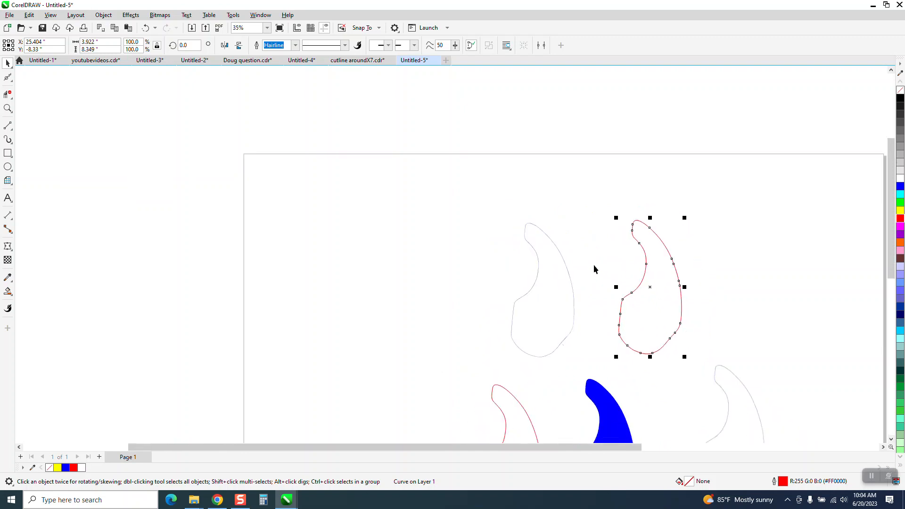
Move the blue shape up beside the red outline, remove its fill and give it a black outline
scroll(593, 264, down, 2)
drag(628, 376, 697, 276)
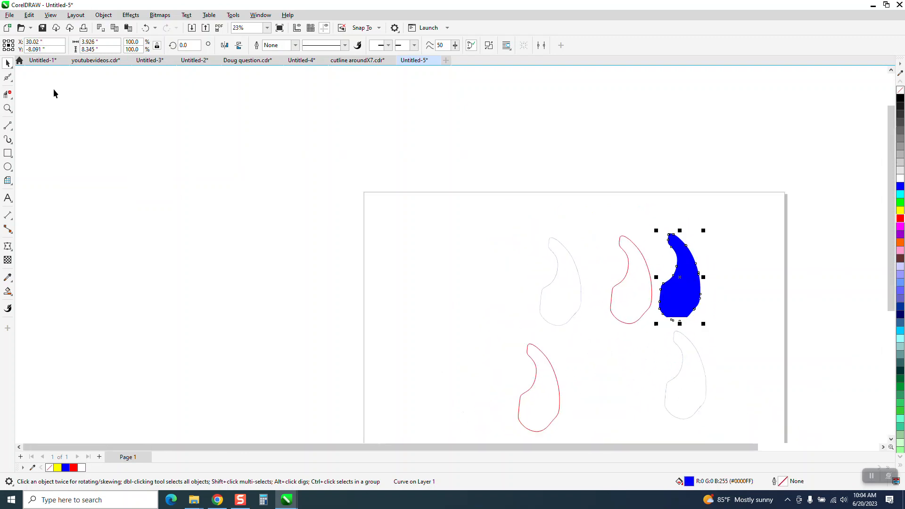
click(900, 90)
right_click(901, 98)
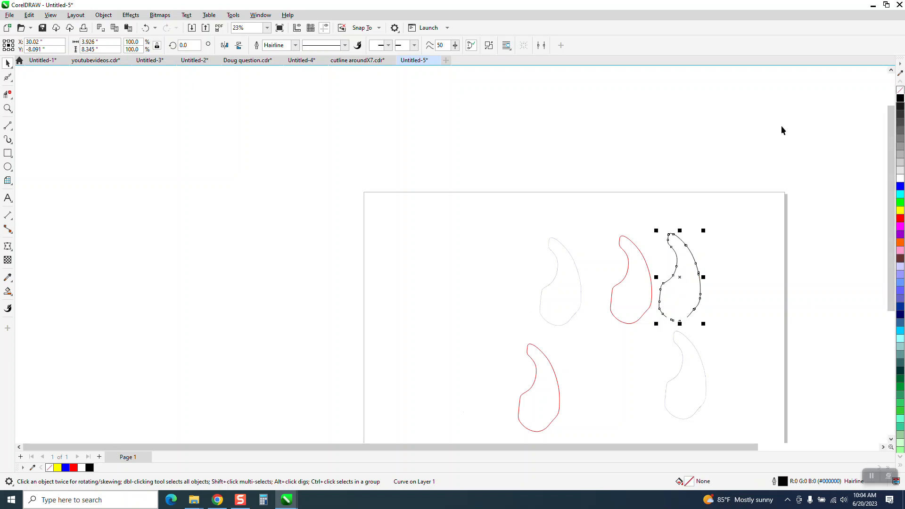
Move the original gray bitmap from below the black outline to the empty area right of the page
click(8, 108)
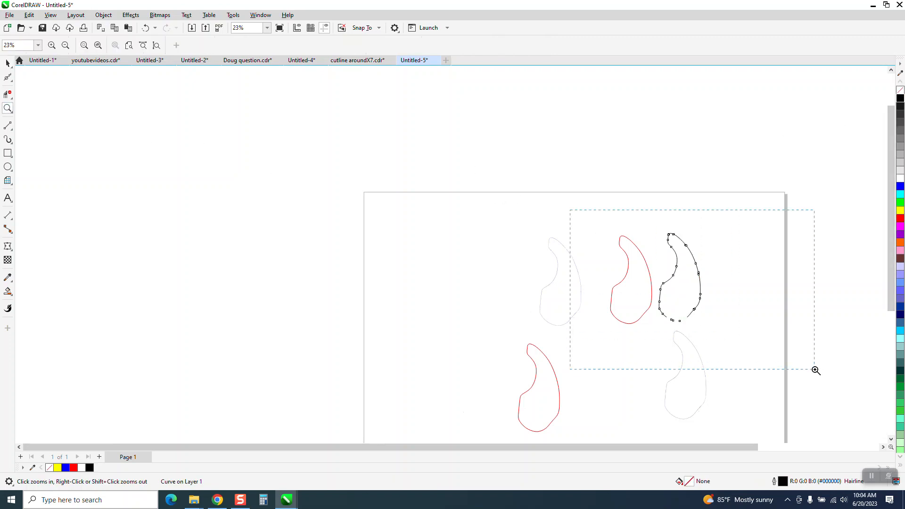
drag(816, 371, 819, 369)
right_click(408, 269)
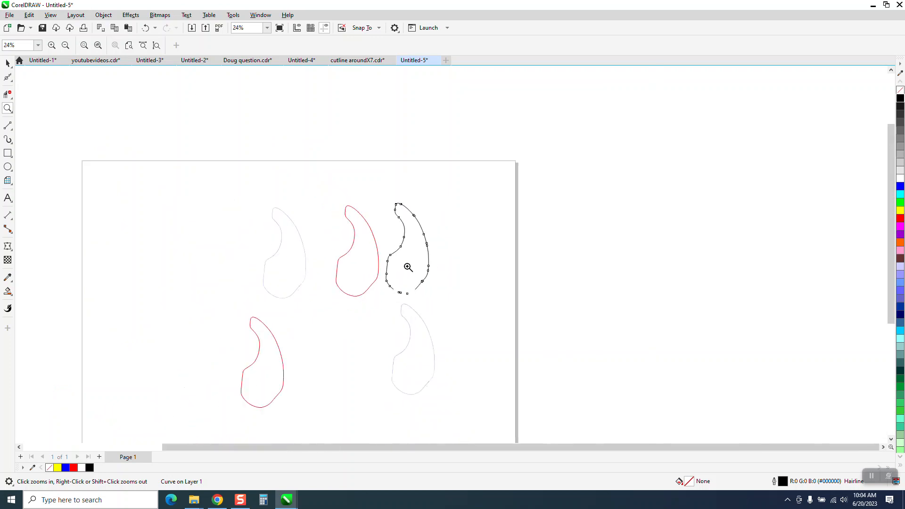
key(space)
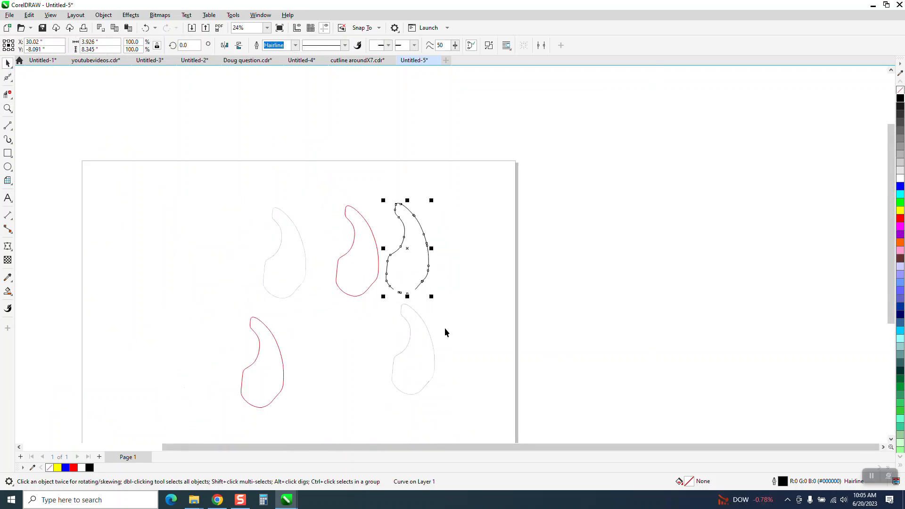
drag(442, 350, 578, 358)
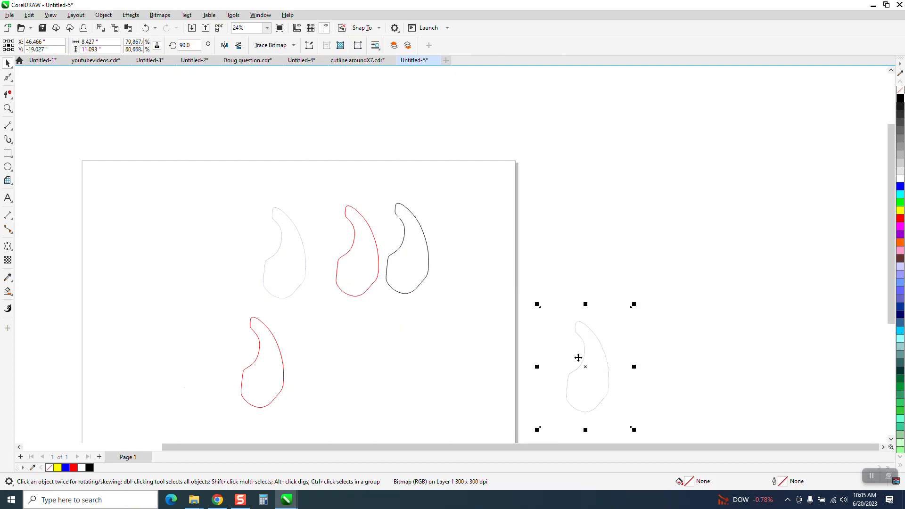
Try Convert Outline to Object on the upper red outline, and undo the conversion
click(346, 213)
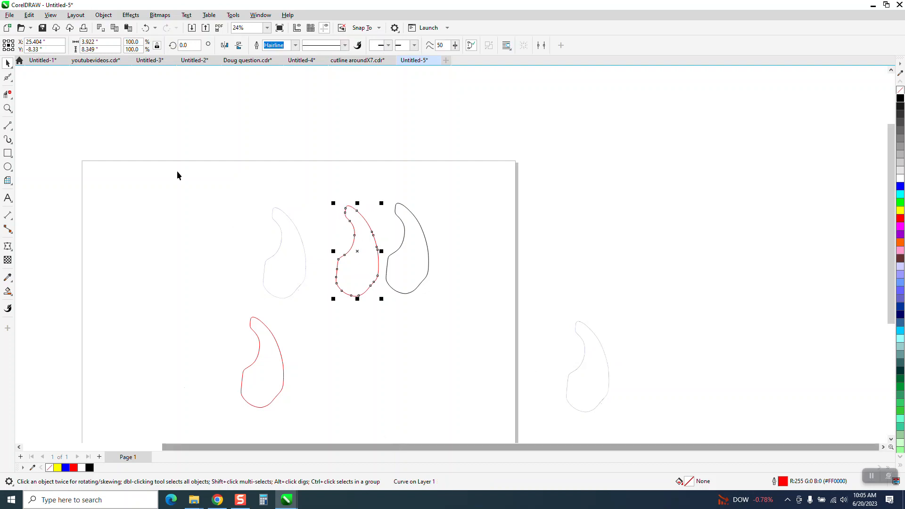
click(105, 17)
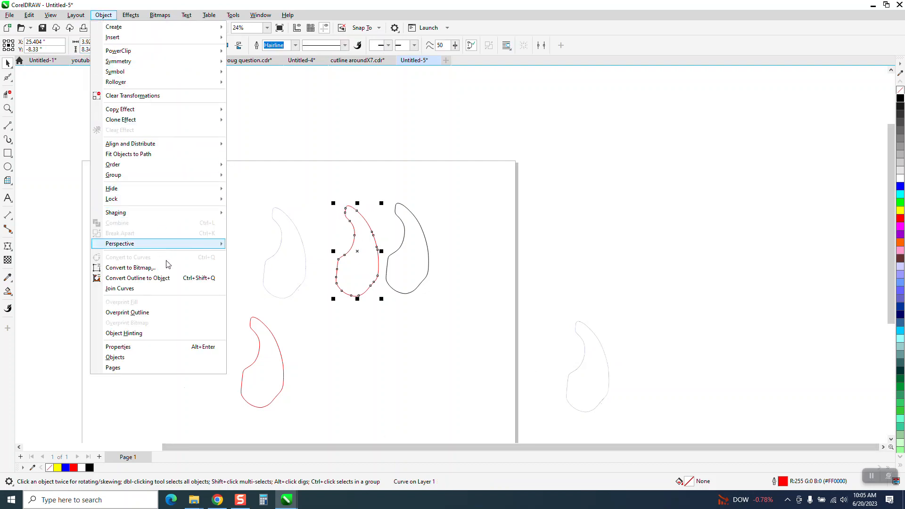
click(168, 281)
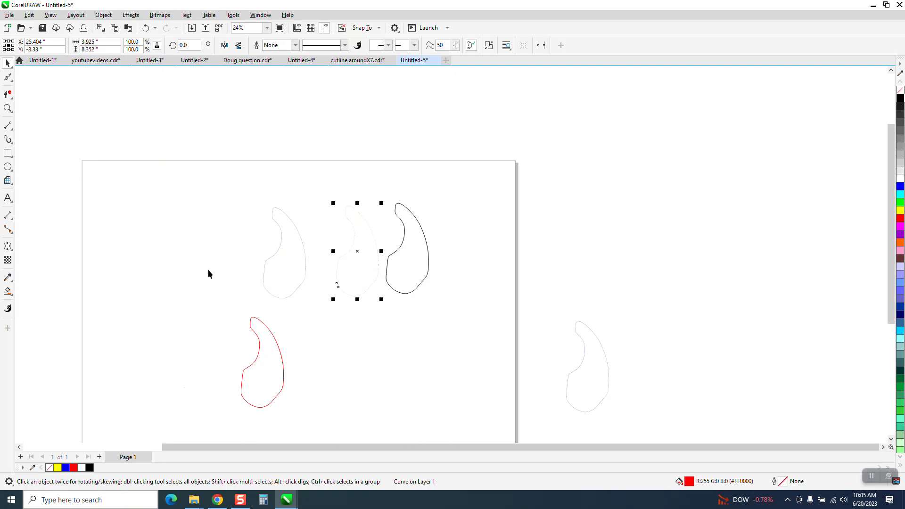
click(146, 28)
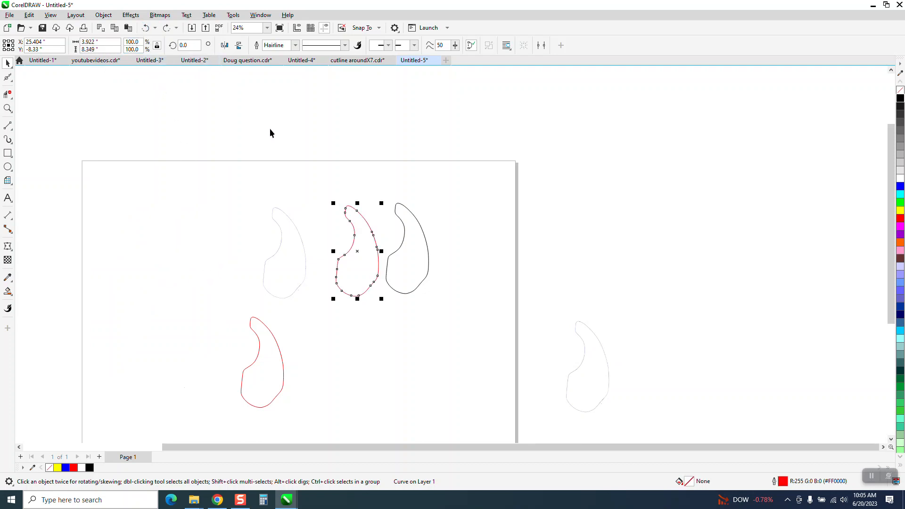
Select all nodes of the upper red outline with the Shape tool to check its node count
click(8, 77)
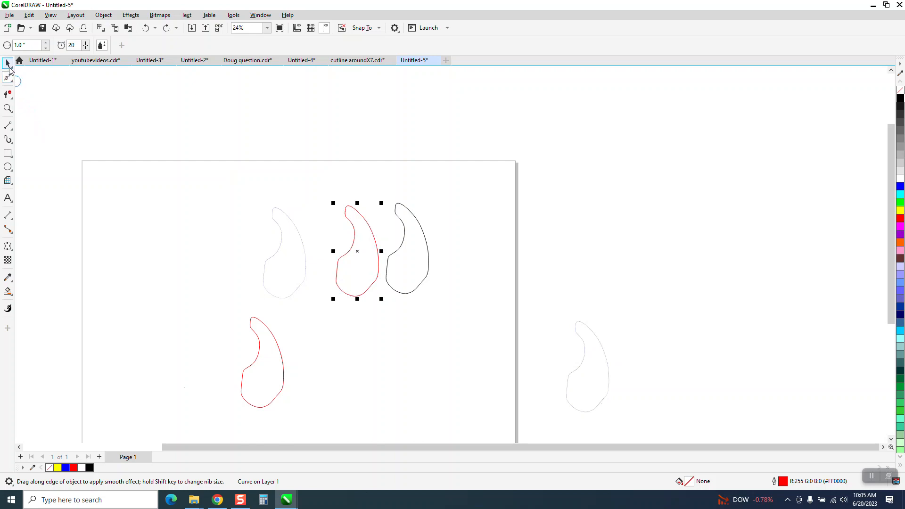
click(8, 63)
click(8, 78)
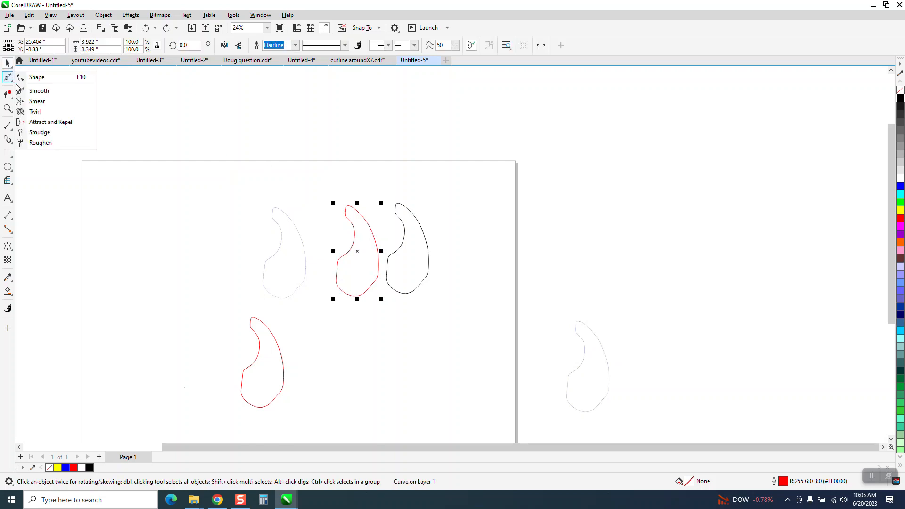
click(37, 77)
drag(402, 305, 404, 307)
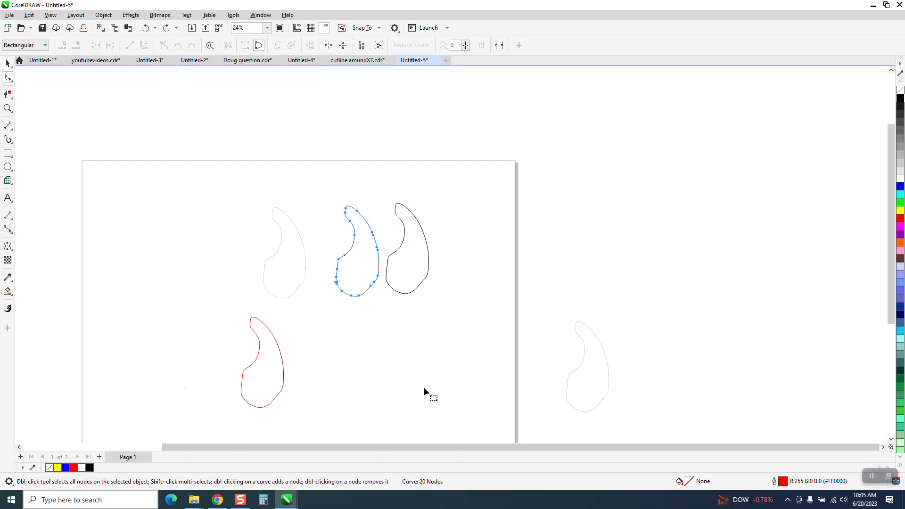
Delete the stray white curve that overlaps the black outline
click(402, 295)
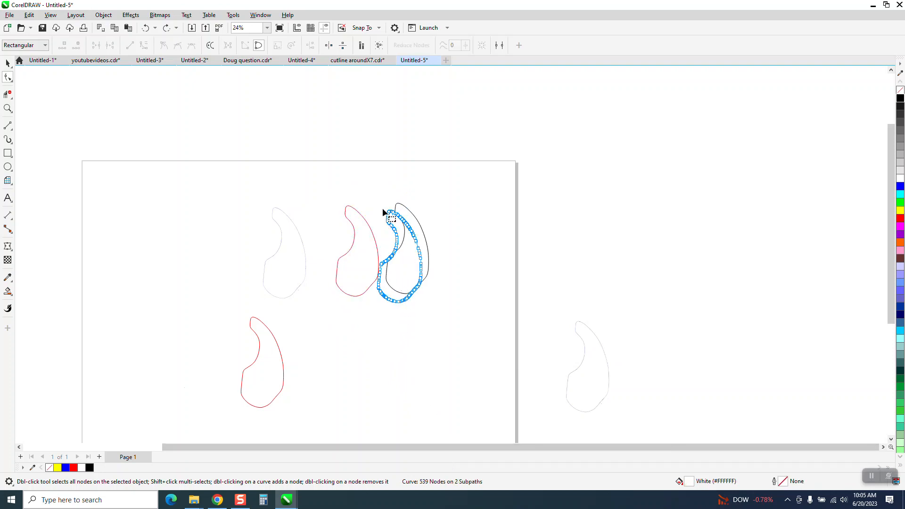
drag(477, 319, 481, 338)
key(Delete)
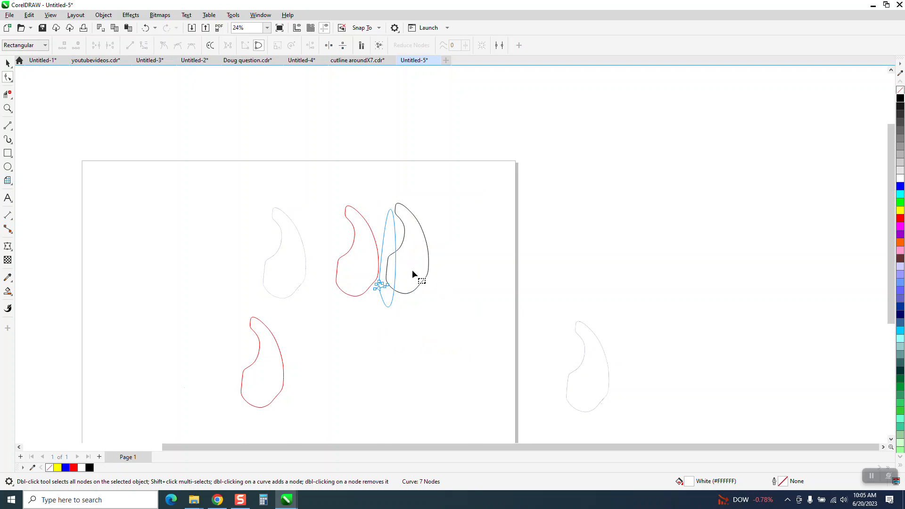
key(Delete)
Select all nodes of the black outline and examine their number and placement close up beside the red outline
click(420, 285)
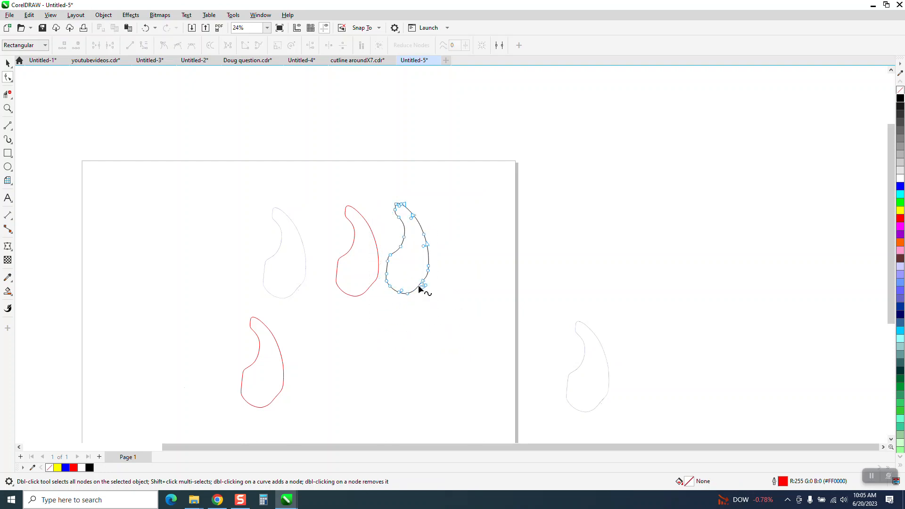
drag(495, 328, 494, 331)
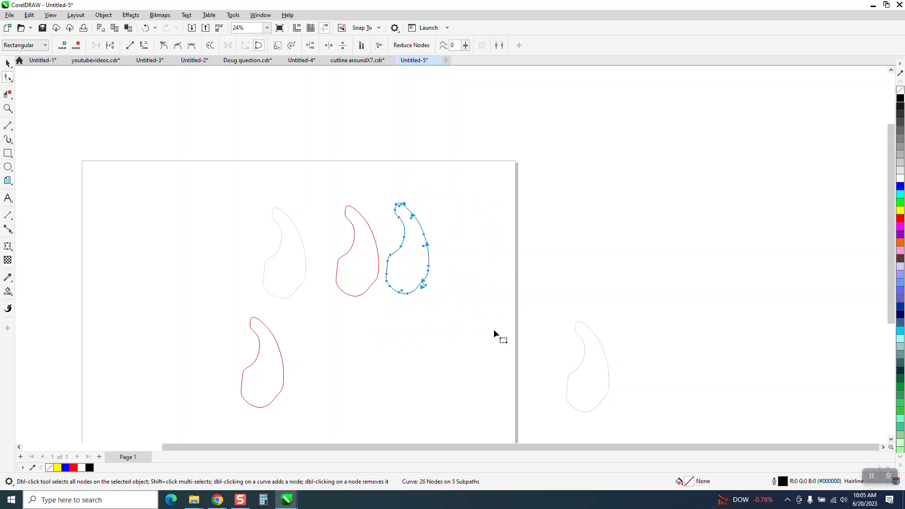
key(z)
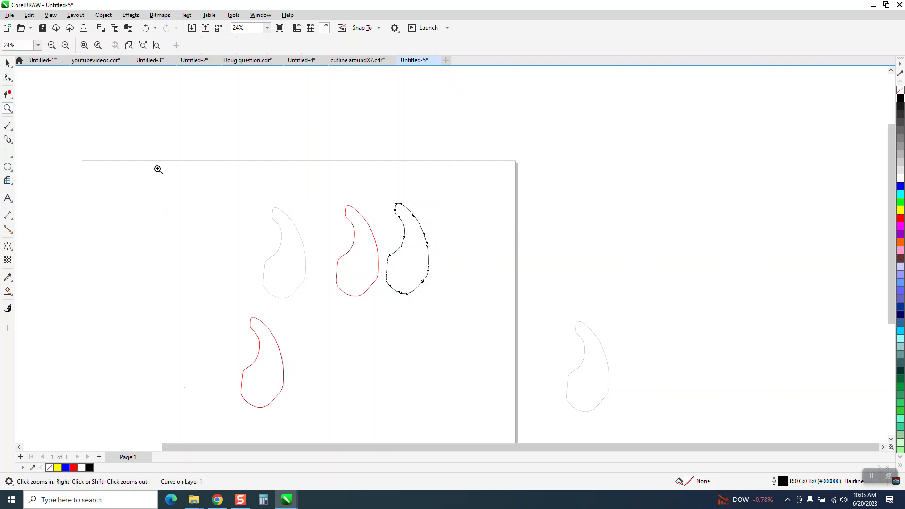
drag(341, 220, 506, 315)
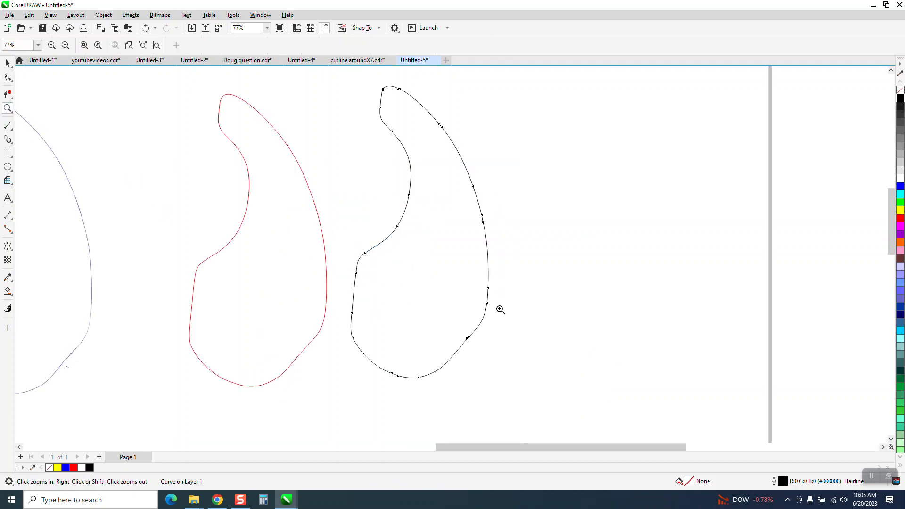